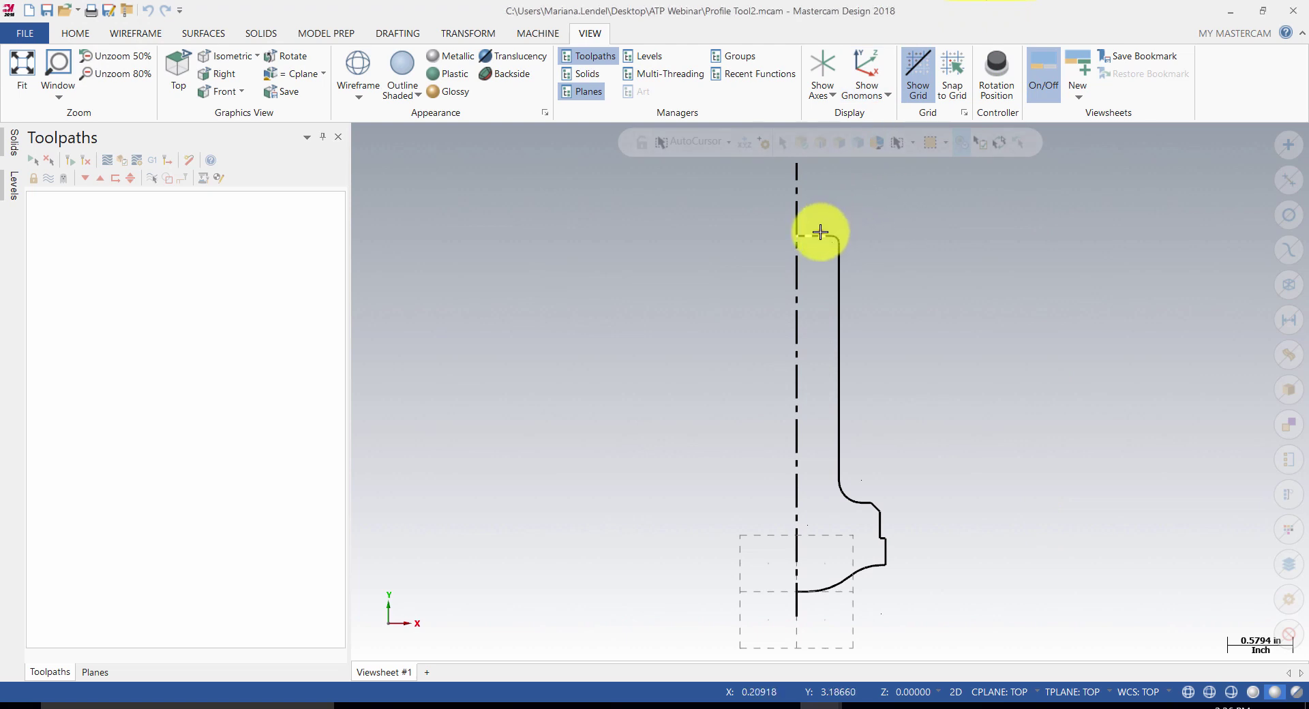
Chain the bit's profile outline for the 0.0194 custom profile tool from Profile Tool1
left_click(823, 233)
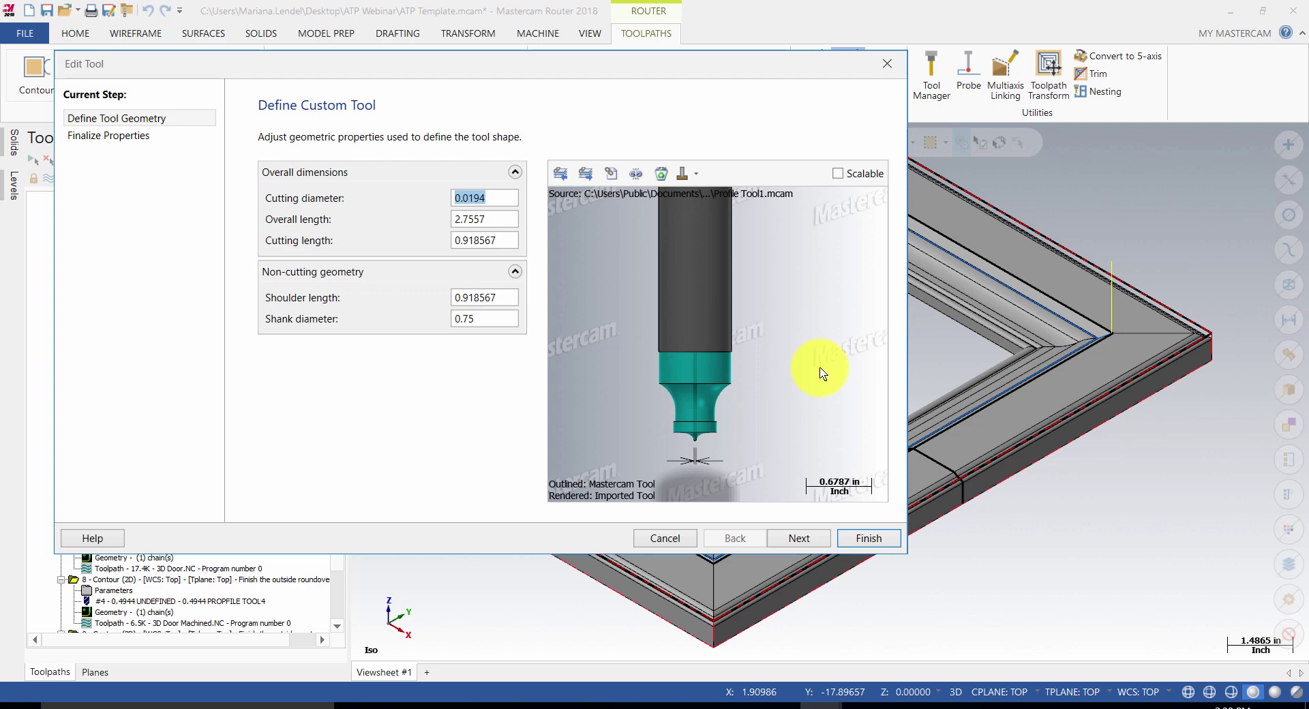
Advance the 0.0194 Profile Tool1 custom tool to its Finalize Properties stage
key("Return")
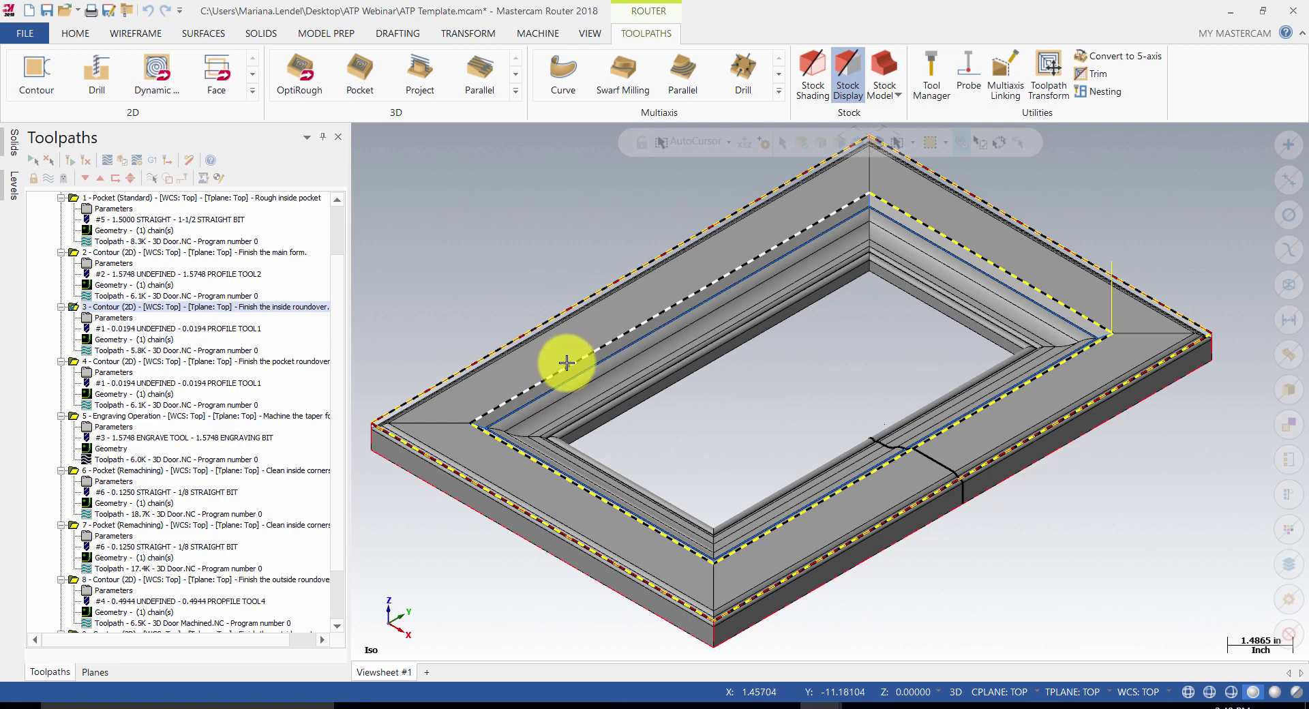
left_click(113, 319)
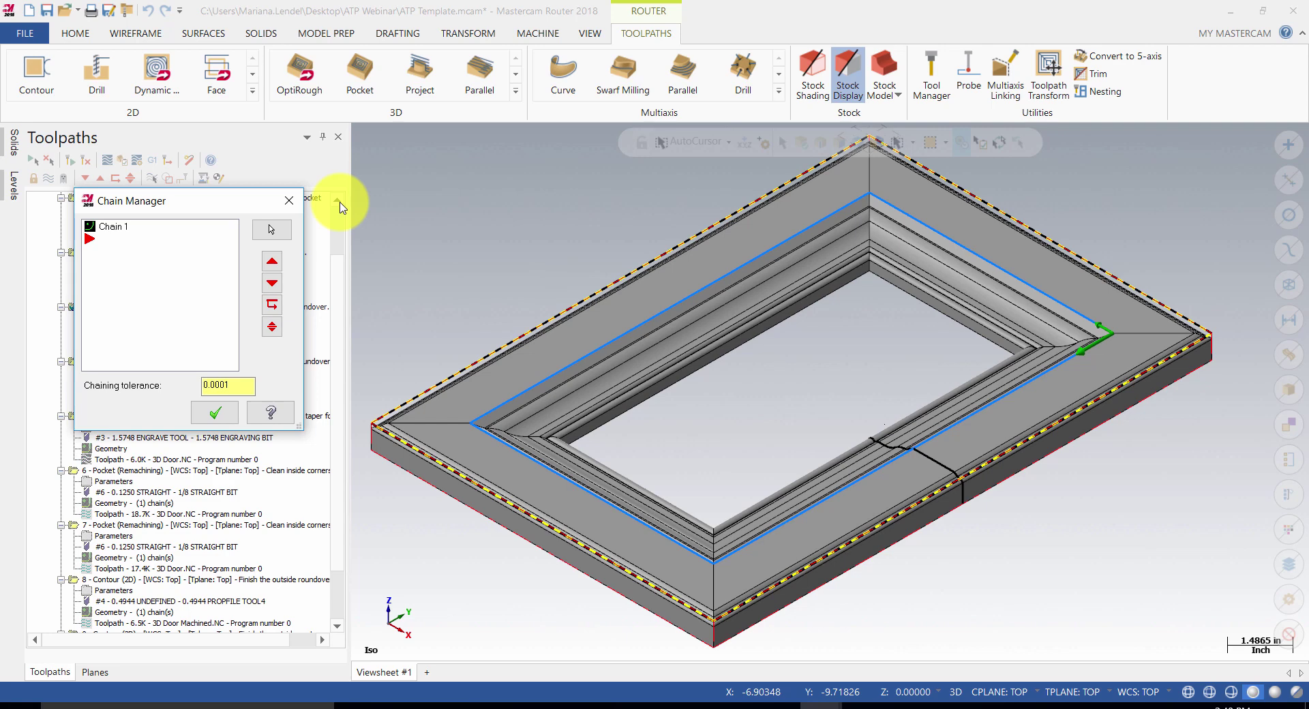
key("Return")
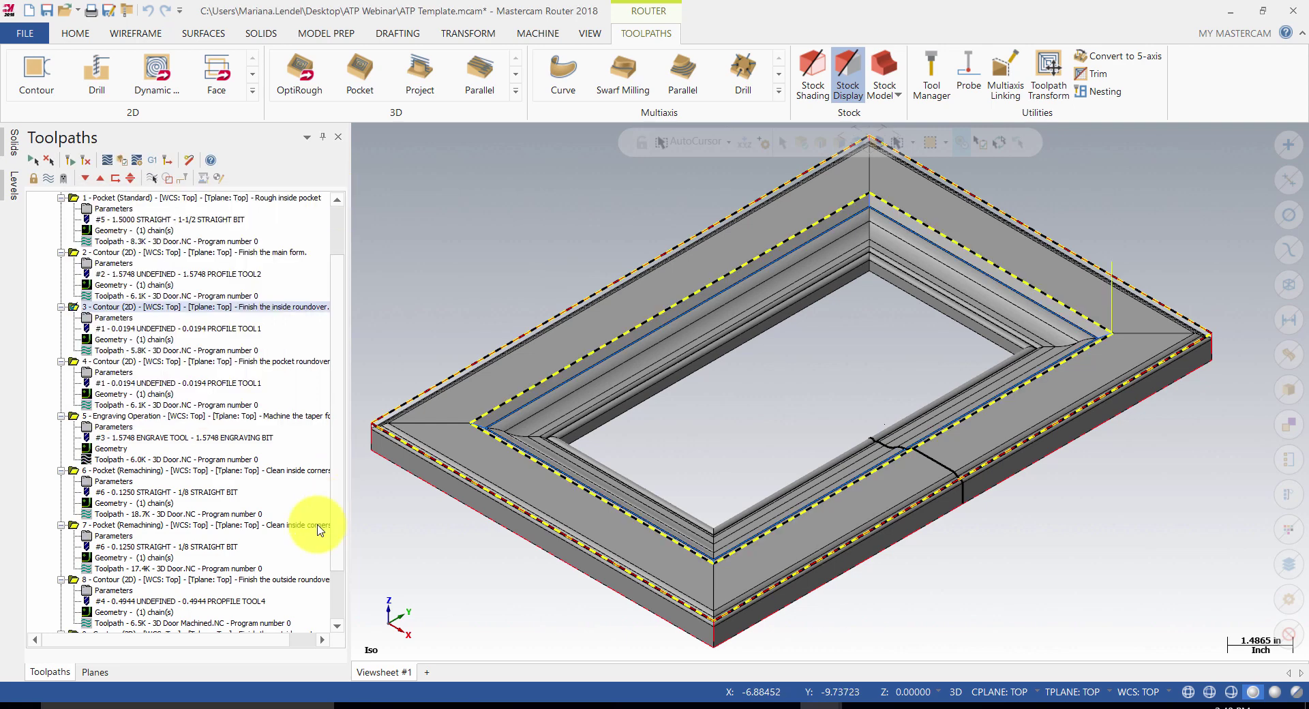
left_click(341, 547)
mouse_move(335, 613)
left_mouse_down()
mouse_move(334, 415)
mouse_move(342, 593)
left_mouse_up()
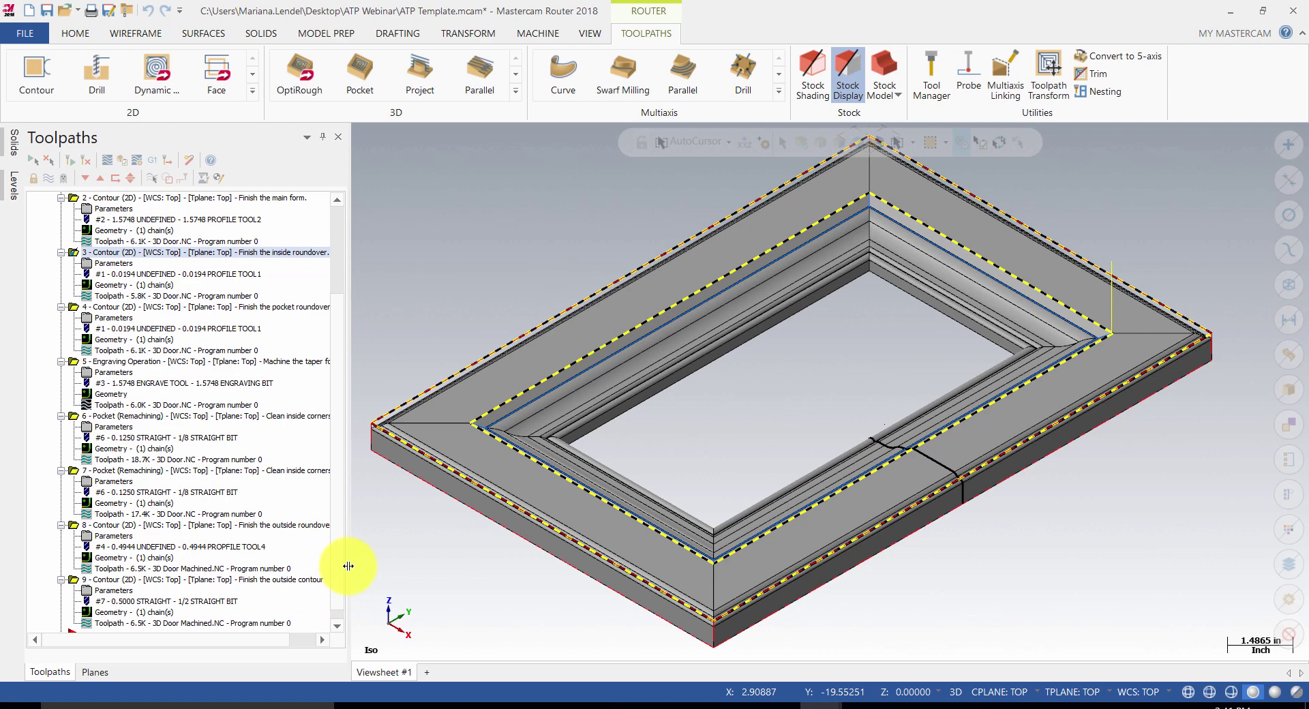
left_click(349, 521)
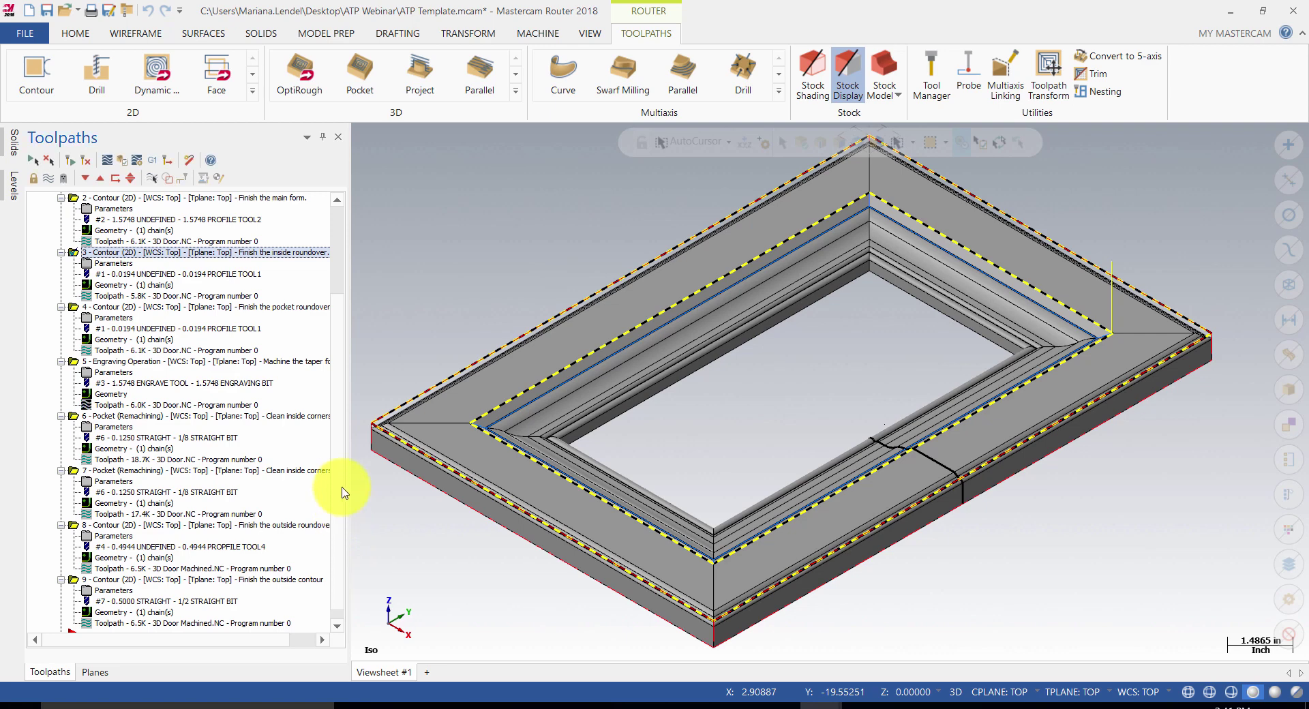
scroll(334, 433, "down", 1)
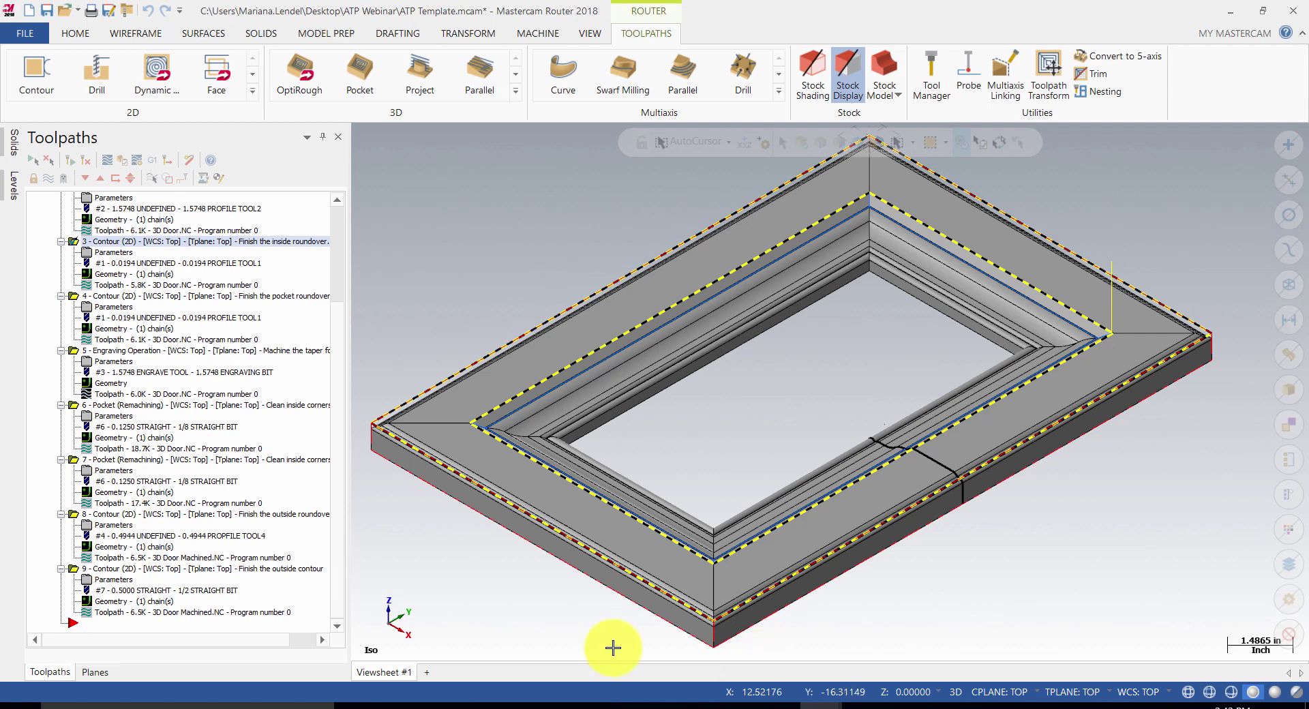
Select all nine door operations and export them to OPS\atpdoor.mcam-operations
left_click_drag(339, 332, 345, 239)
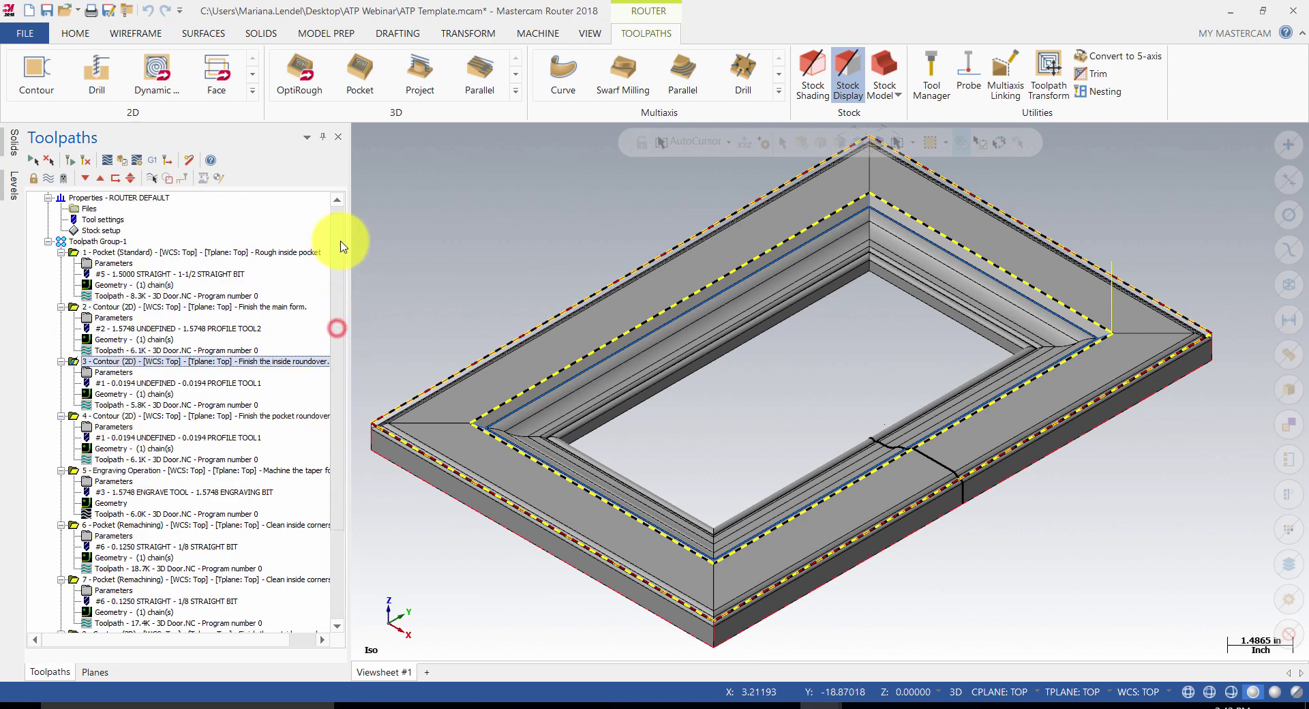
left_click(32, 161)
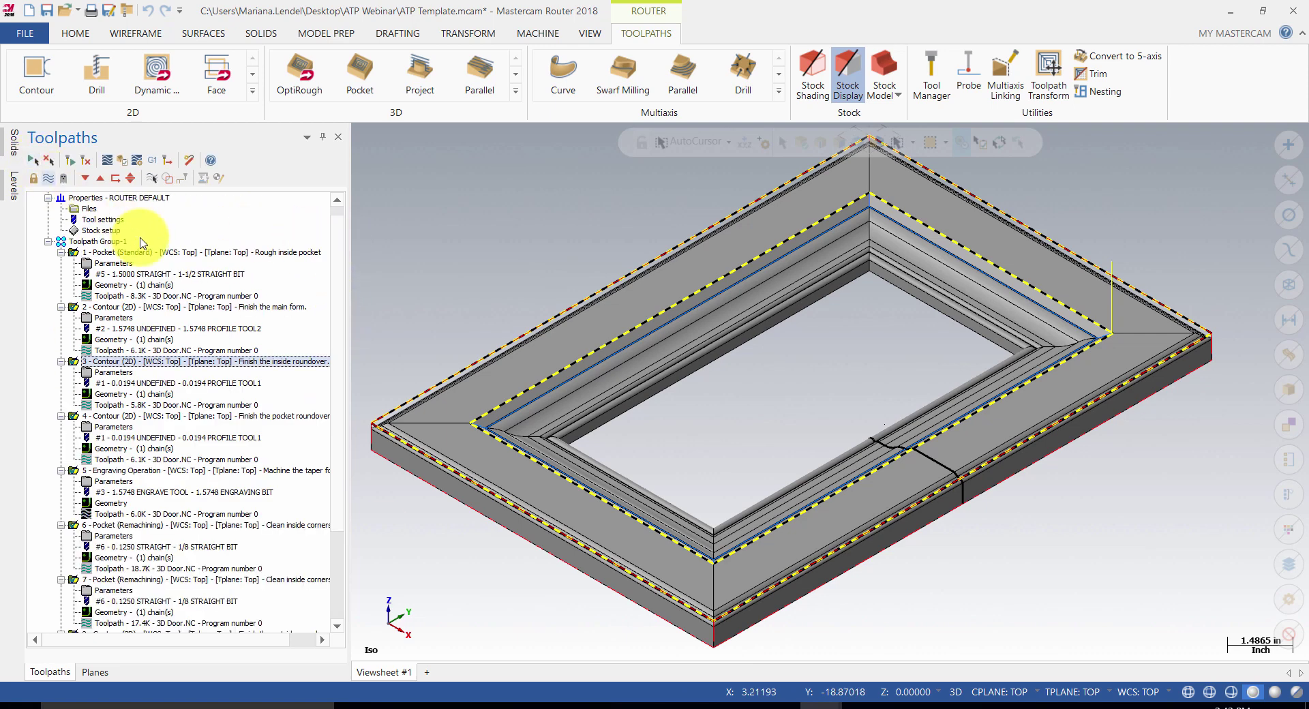
right_click(168, 233)
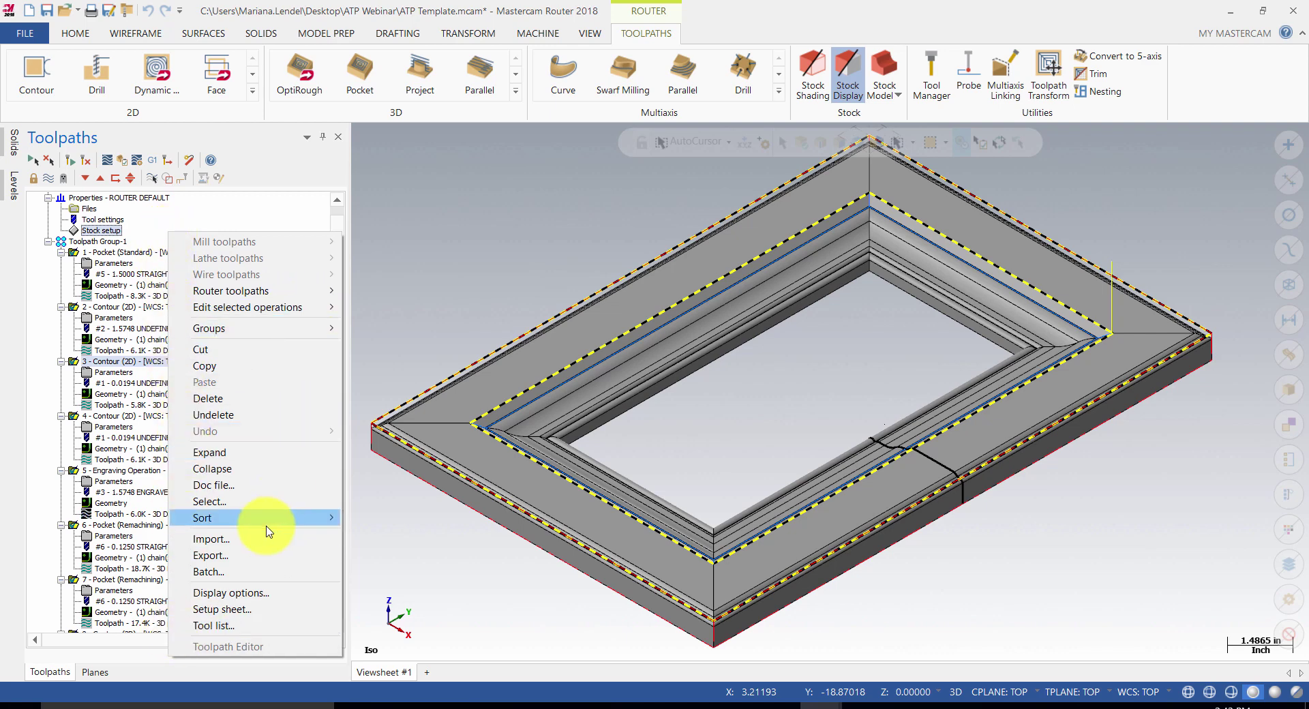
left_click(258, 555)
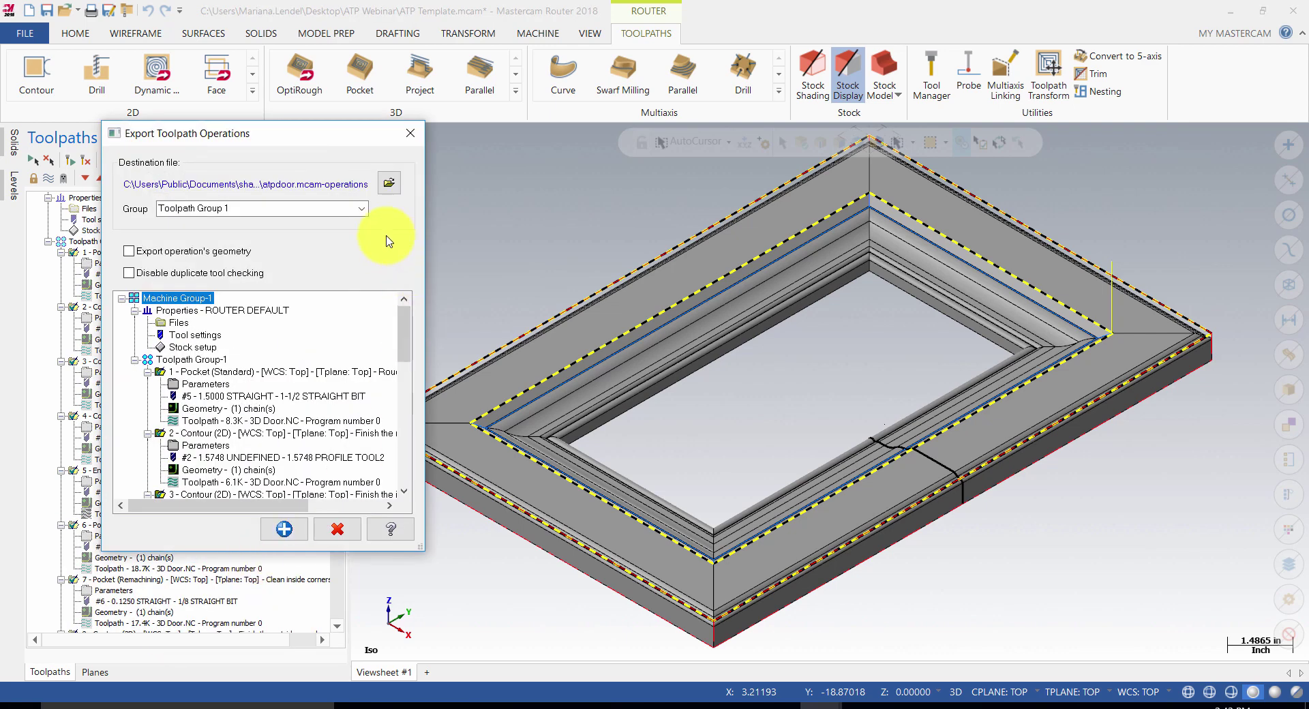
left_click(389, 182)
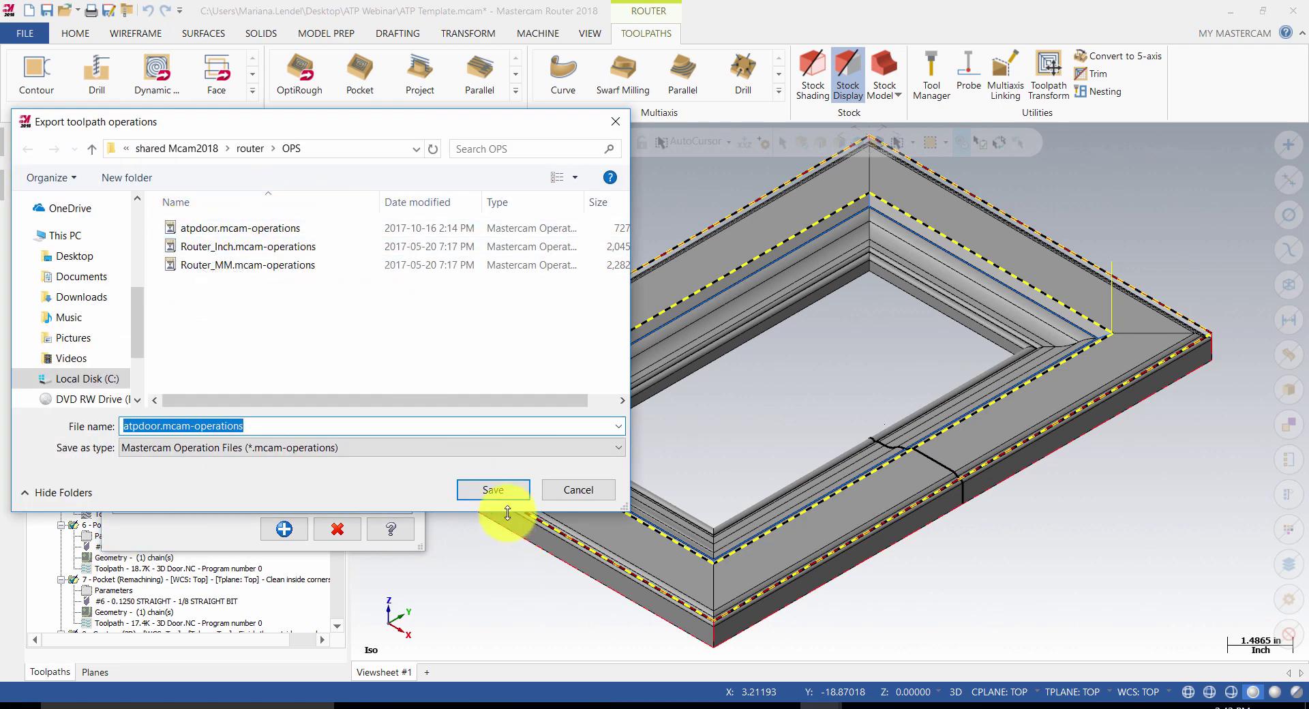
left_click(501, 491)
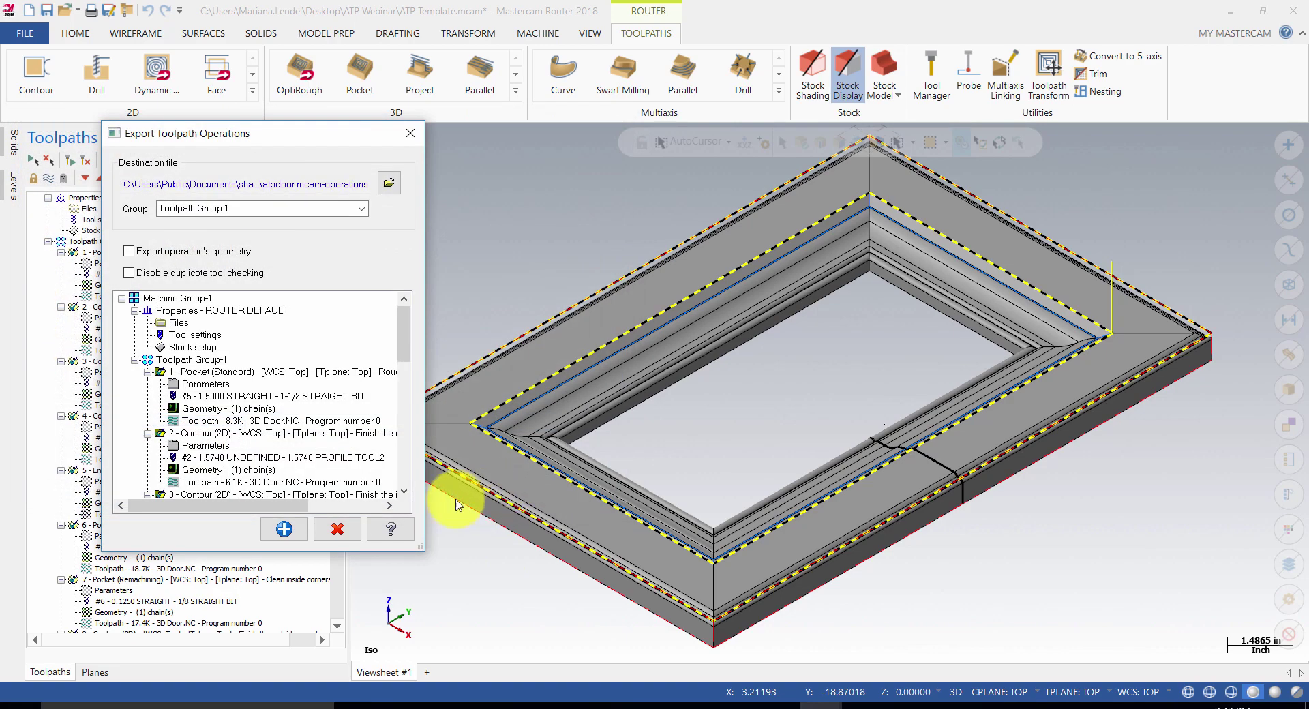
left_click(284, 530)
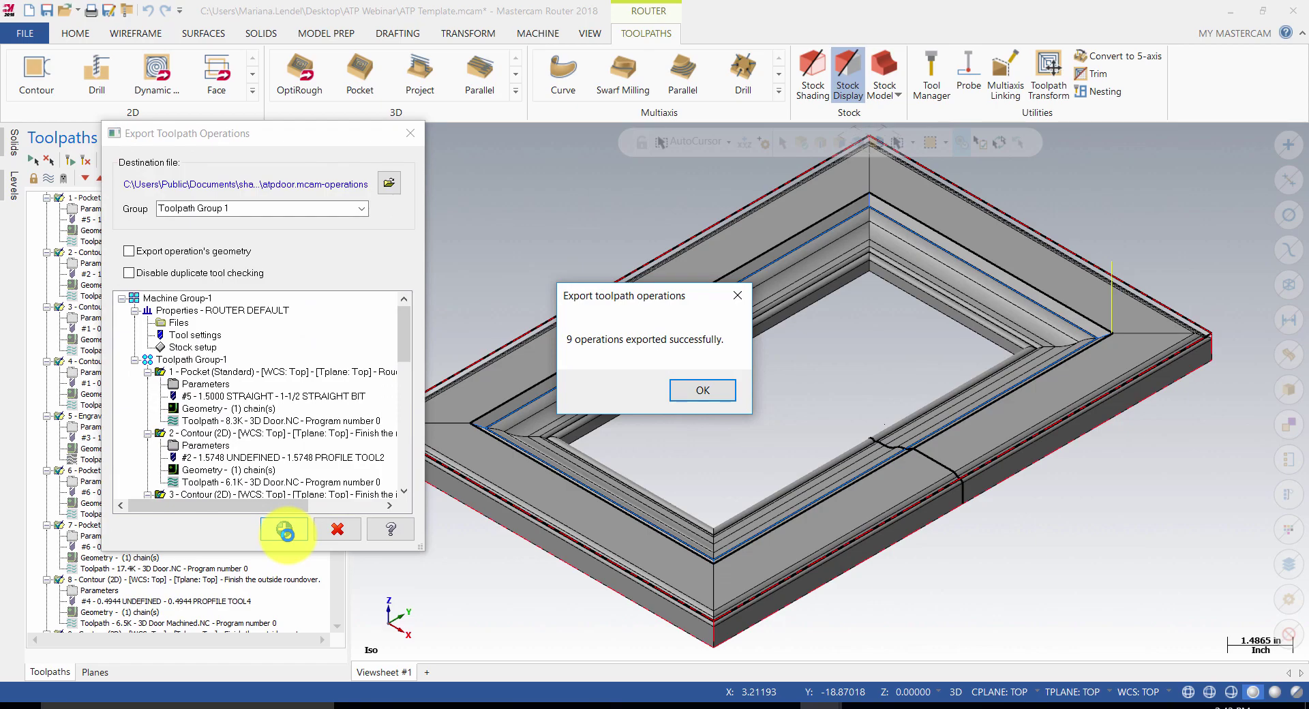
left_click(703, 390)
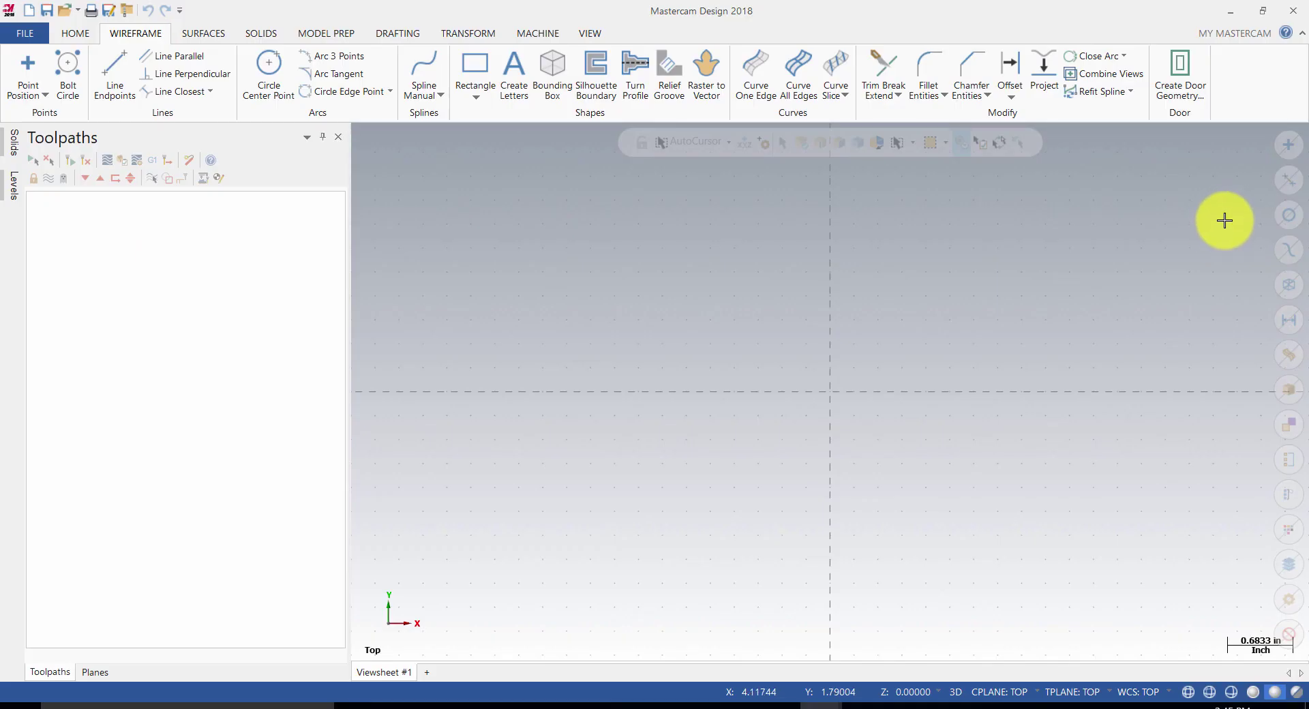
Open Create Door Geometry and review Excel-based Multiple copies without keeping changes
left_click(1184, 75)
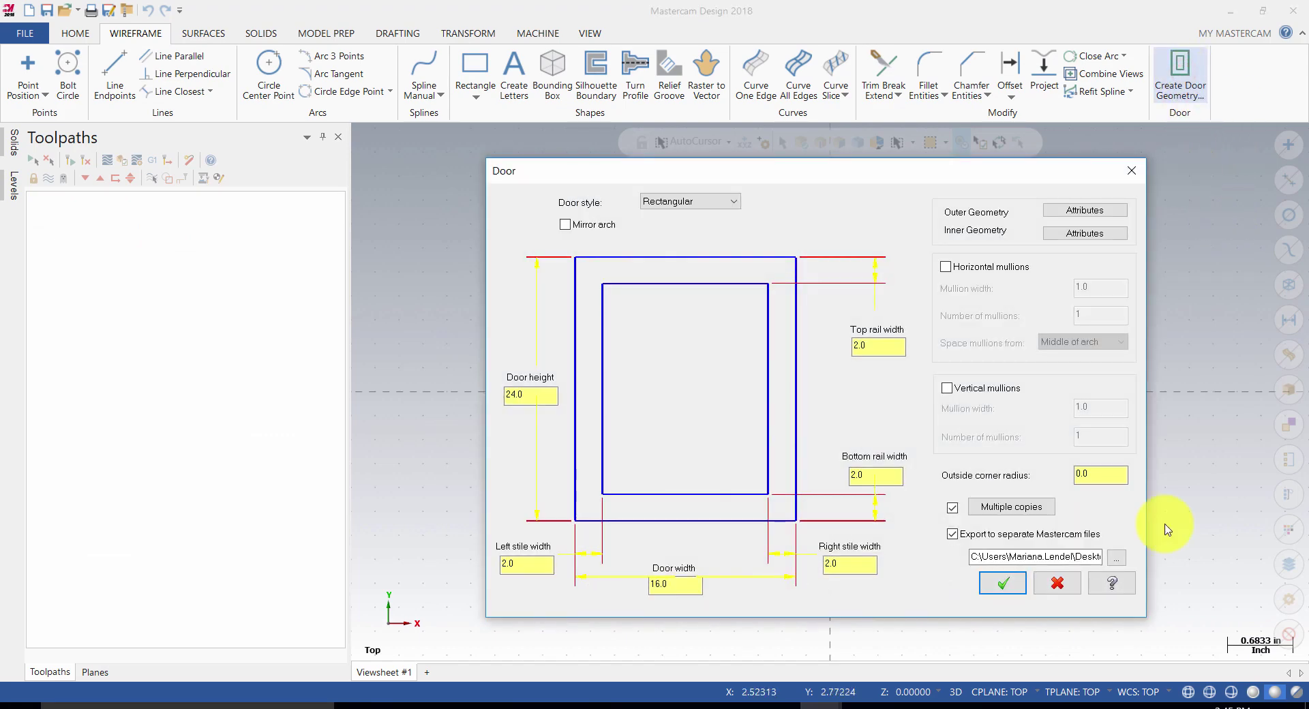
left_click(992, 507)
left_click(34, 304)
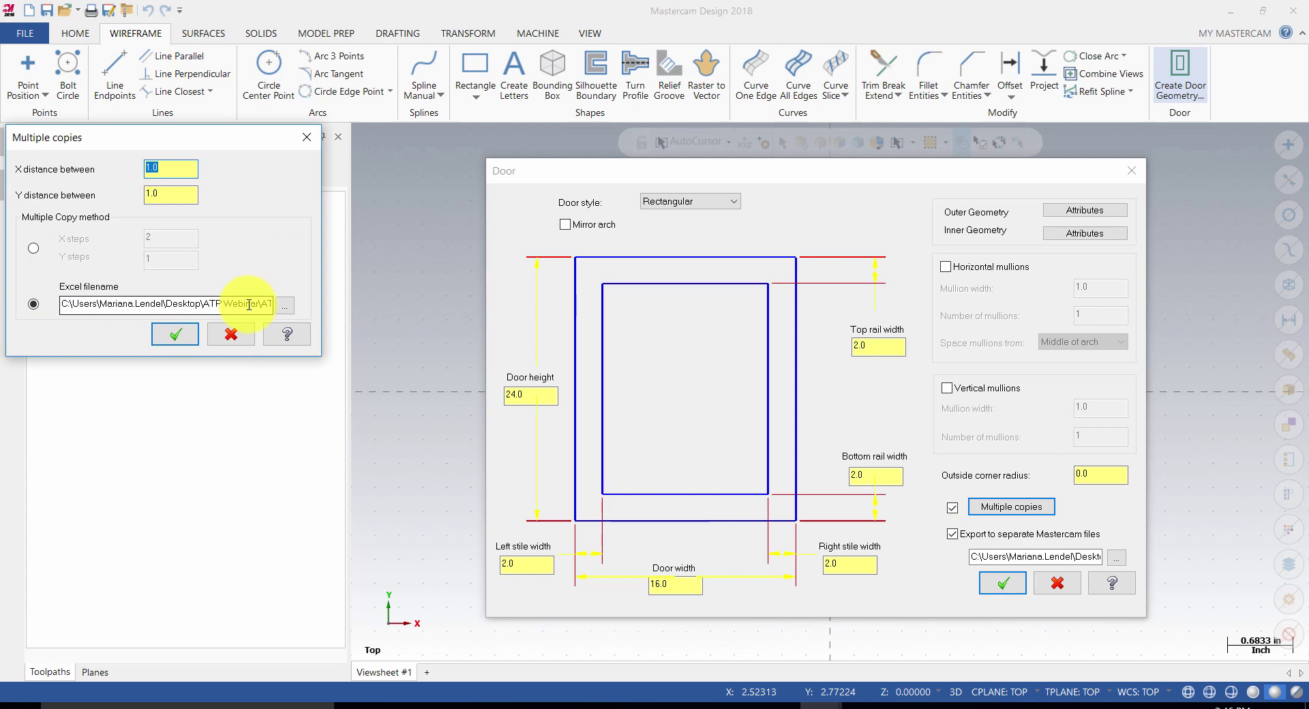
left_click(232, 334)
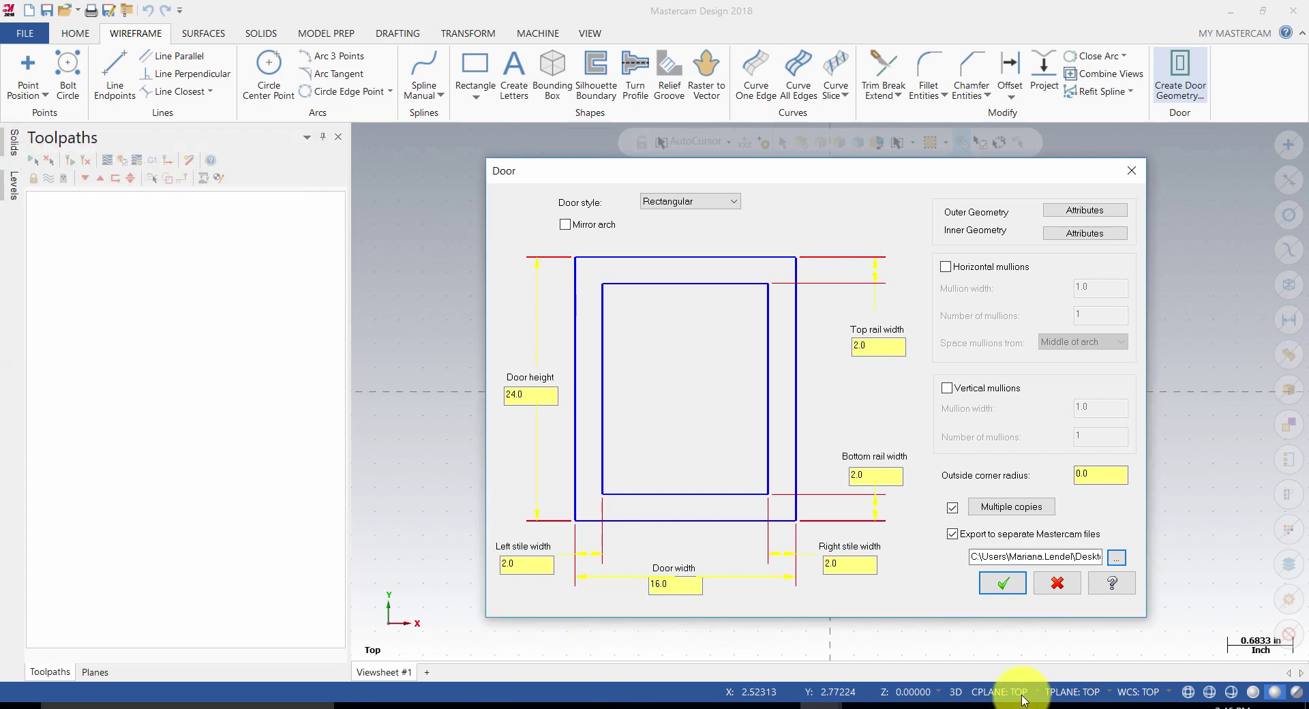
Browse the door export folder to reveal the atp Input and Output folders, then close it
left_click(1117, 558)
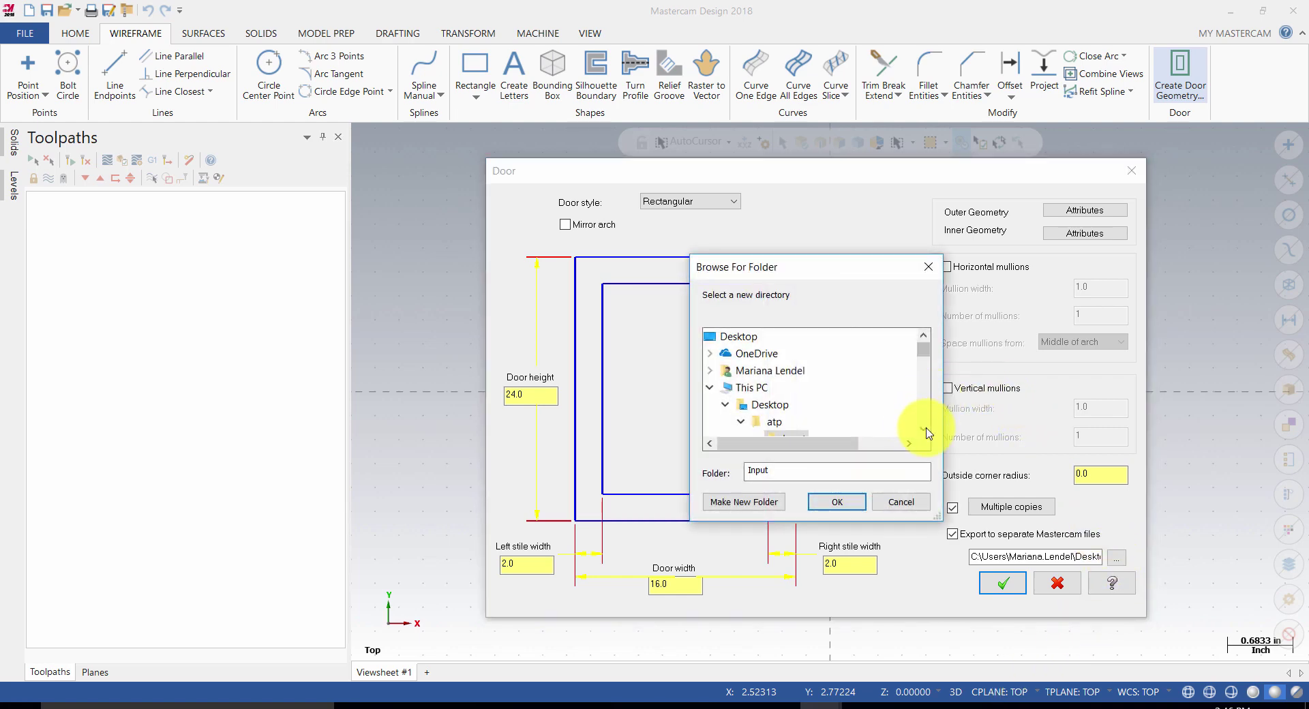
left_click(925, 431)
left_click(924, 431)
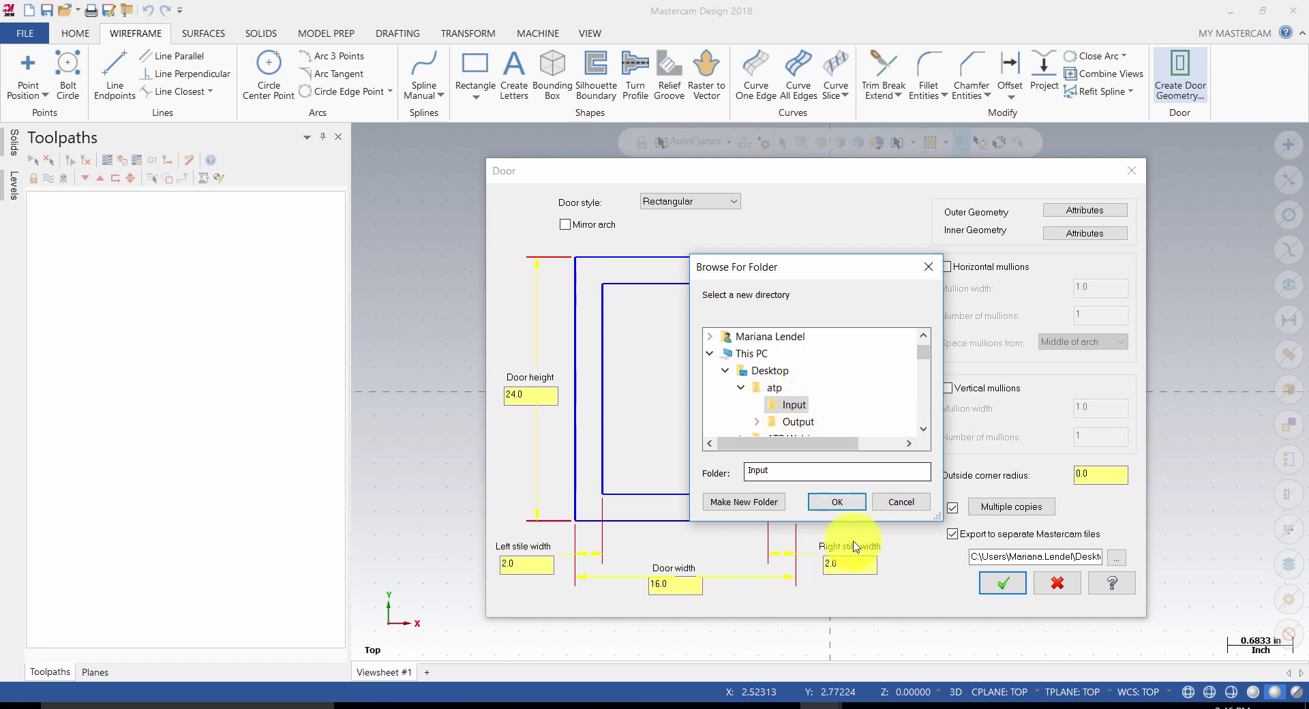
left_click(907, 504)
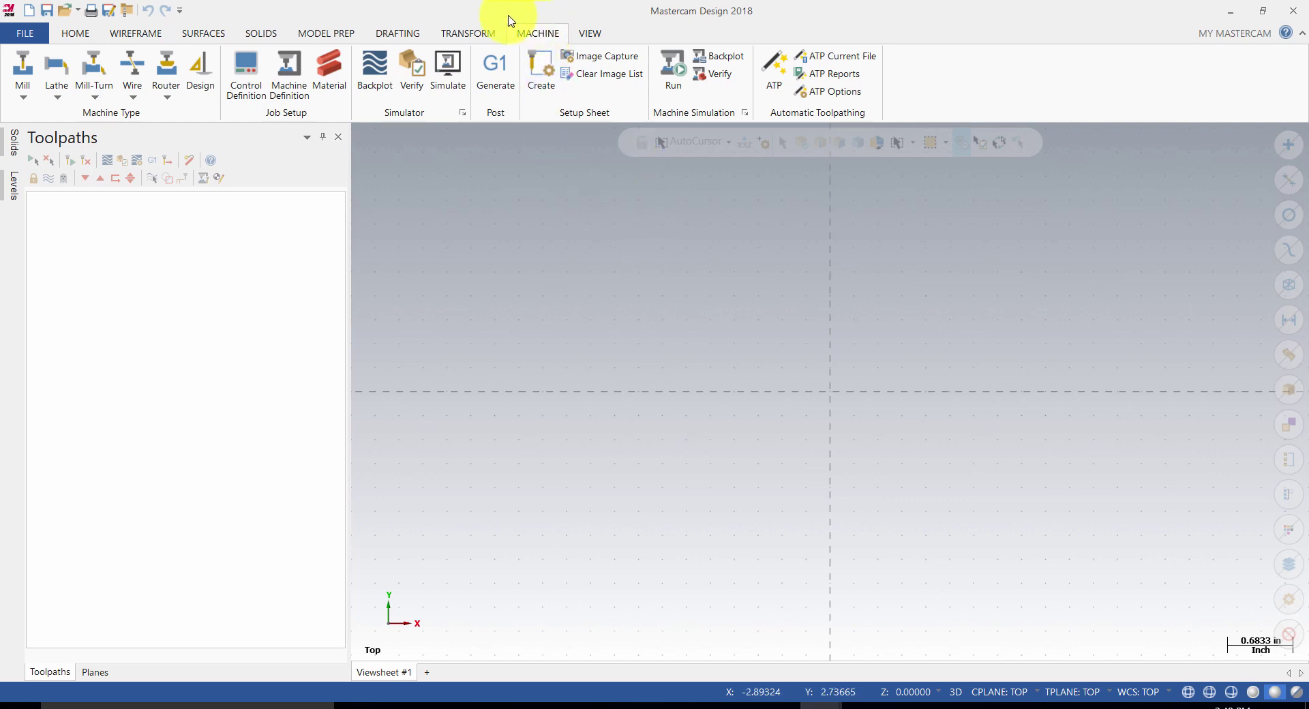
Start ATP with the Mastercam configuration and accept its options: ROUTER DEFAULT, doorstyle.xml, 48 by 96 material
left_click(776, 74)
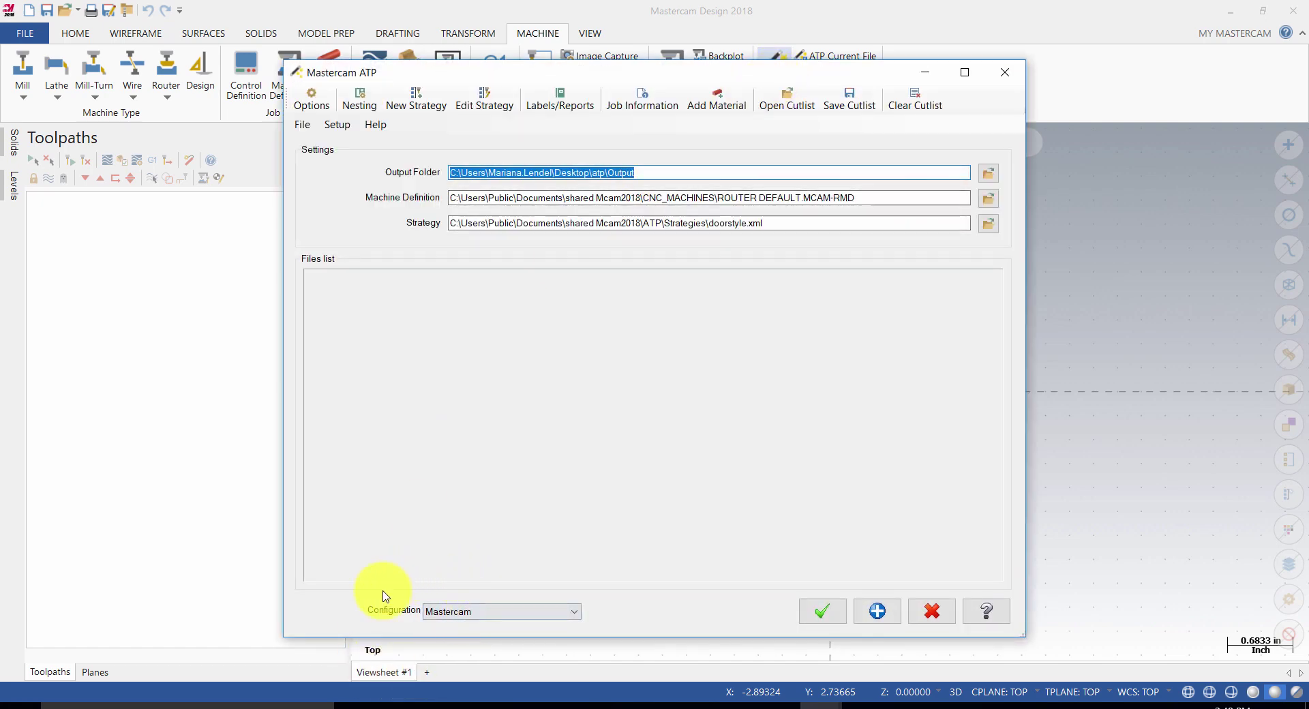
left_click(577, 612)
left_click(576, 613)
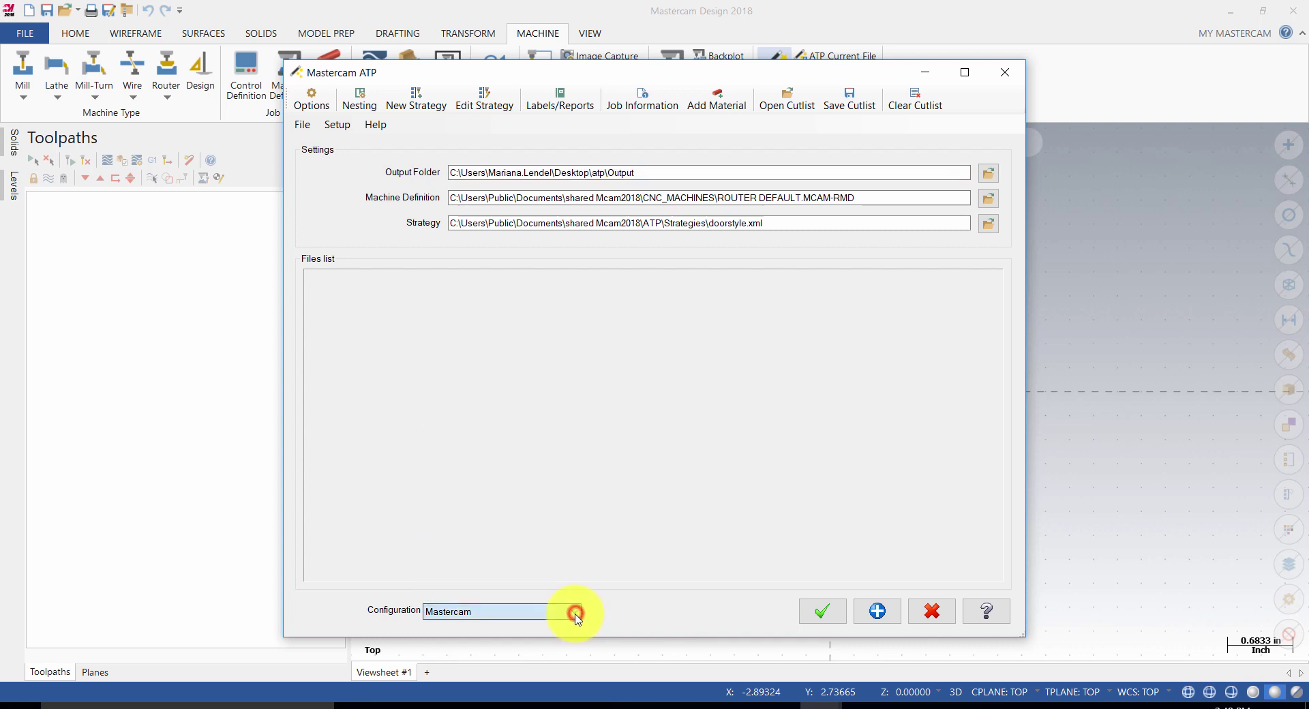
left_click(308, 102)
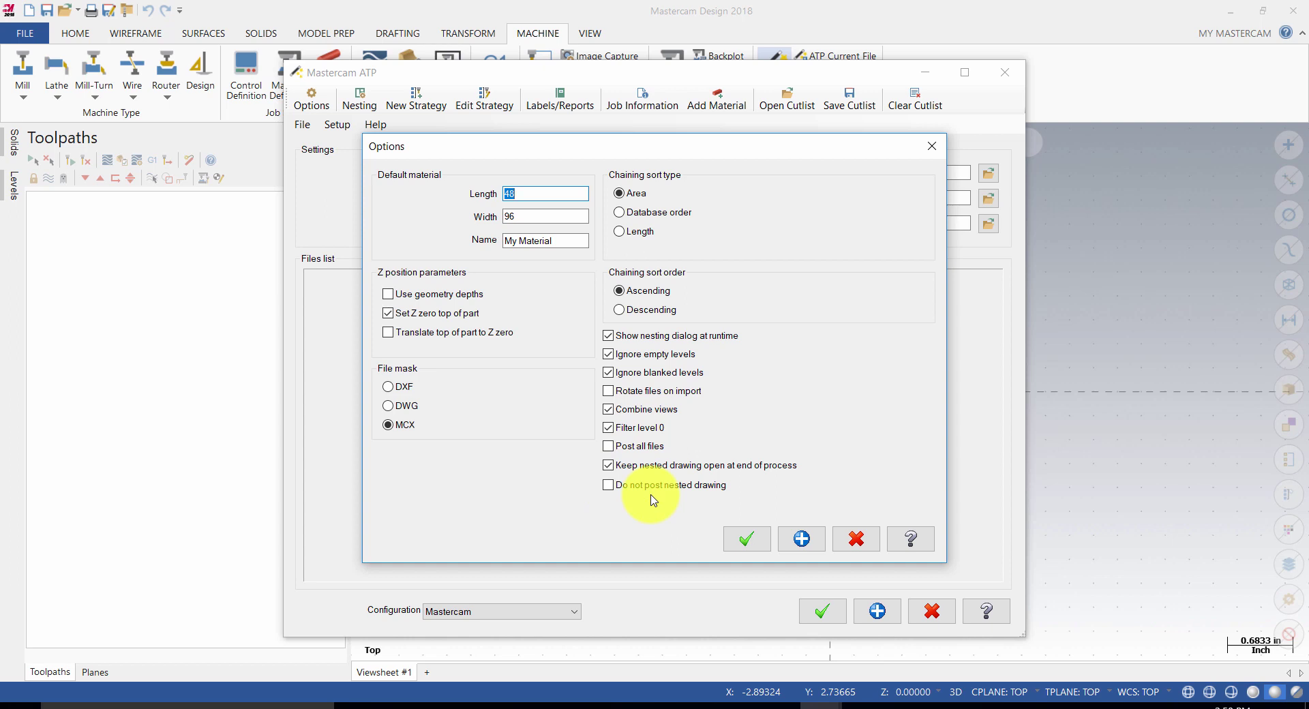
left_click(747, 539)
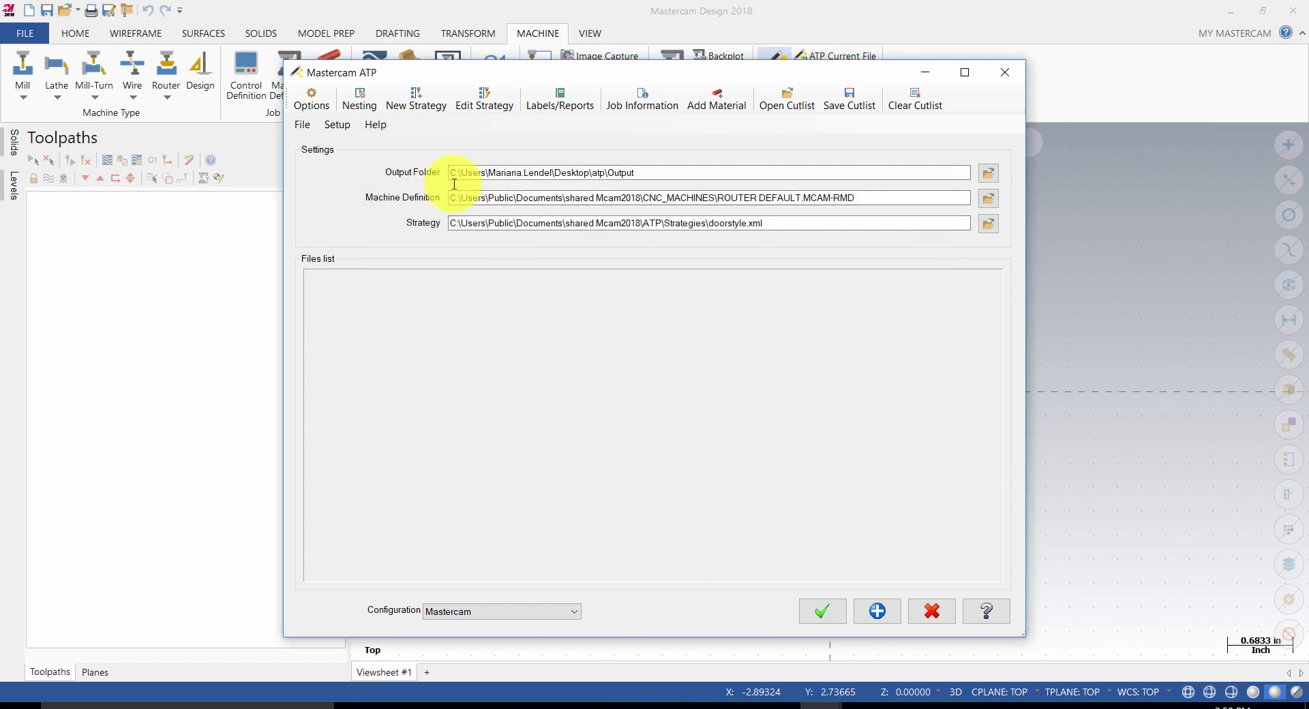
Set a 0.125 sheet margin and accept true-shape nesting with 0.1 part spacing
left_click(350, 100)
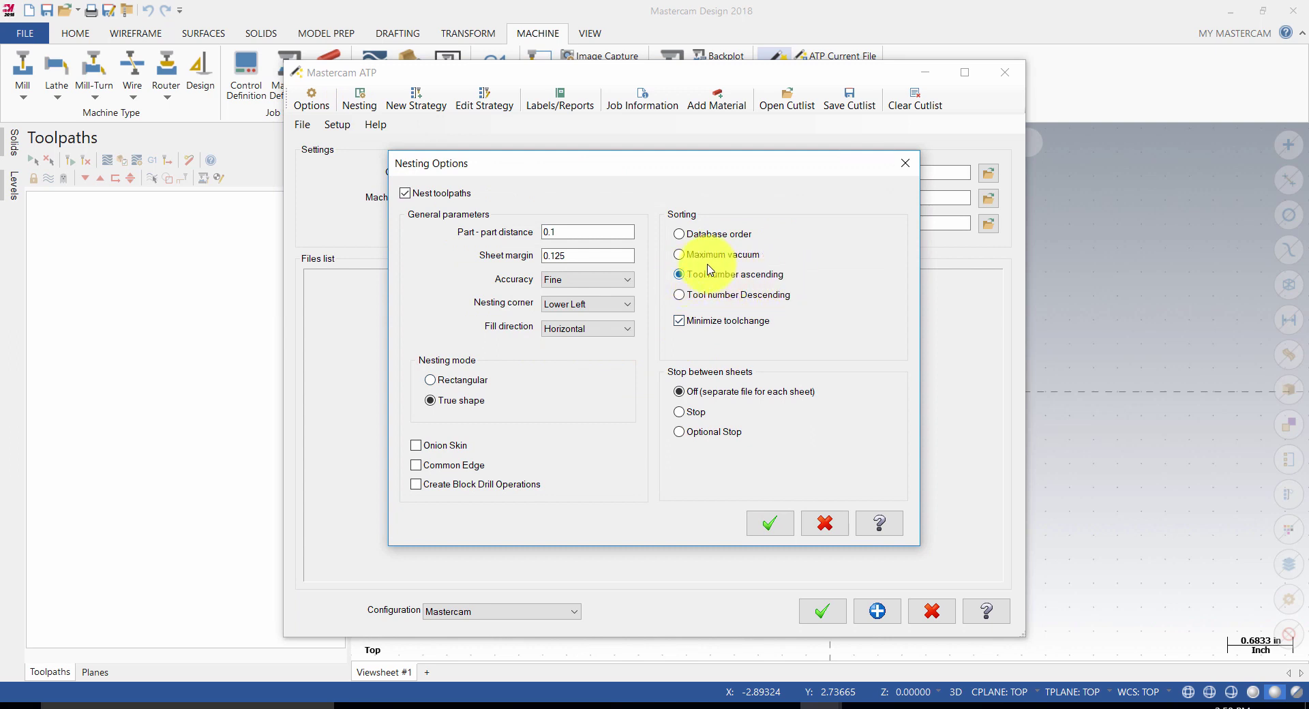
left_click(599, 254)
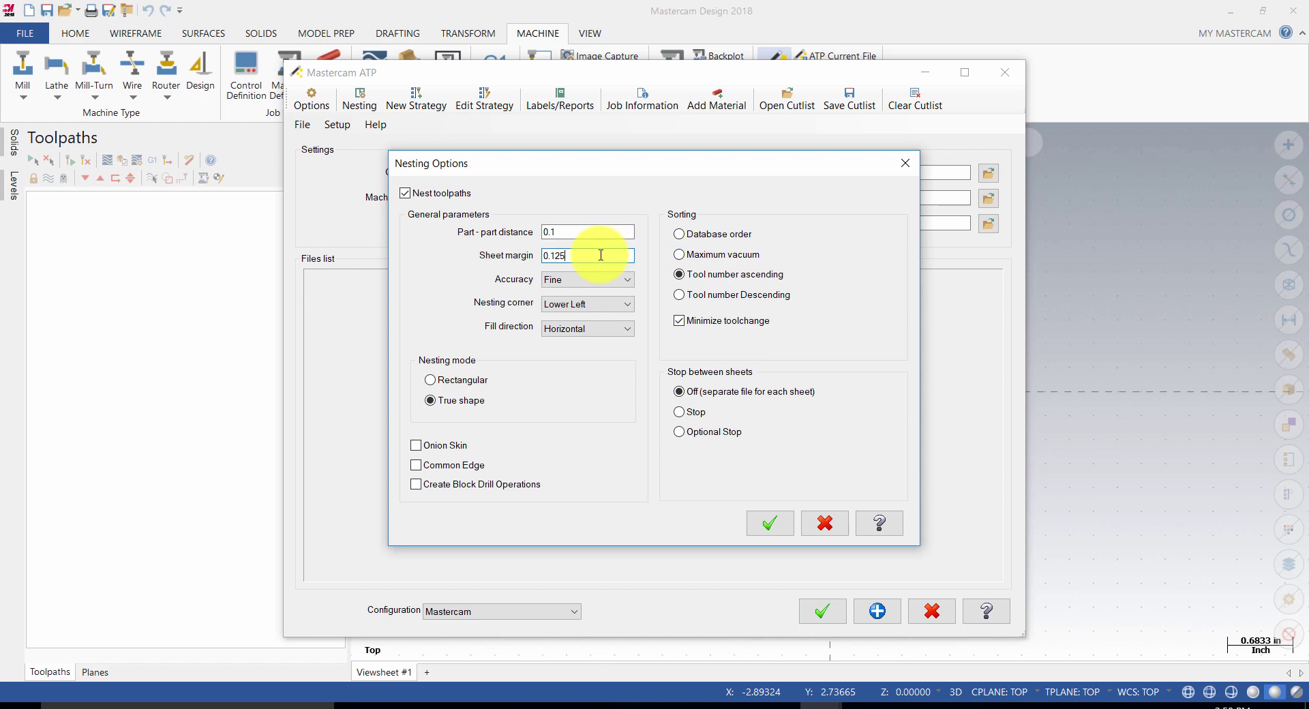
left_click(776, 523)
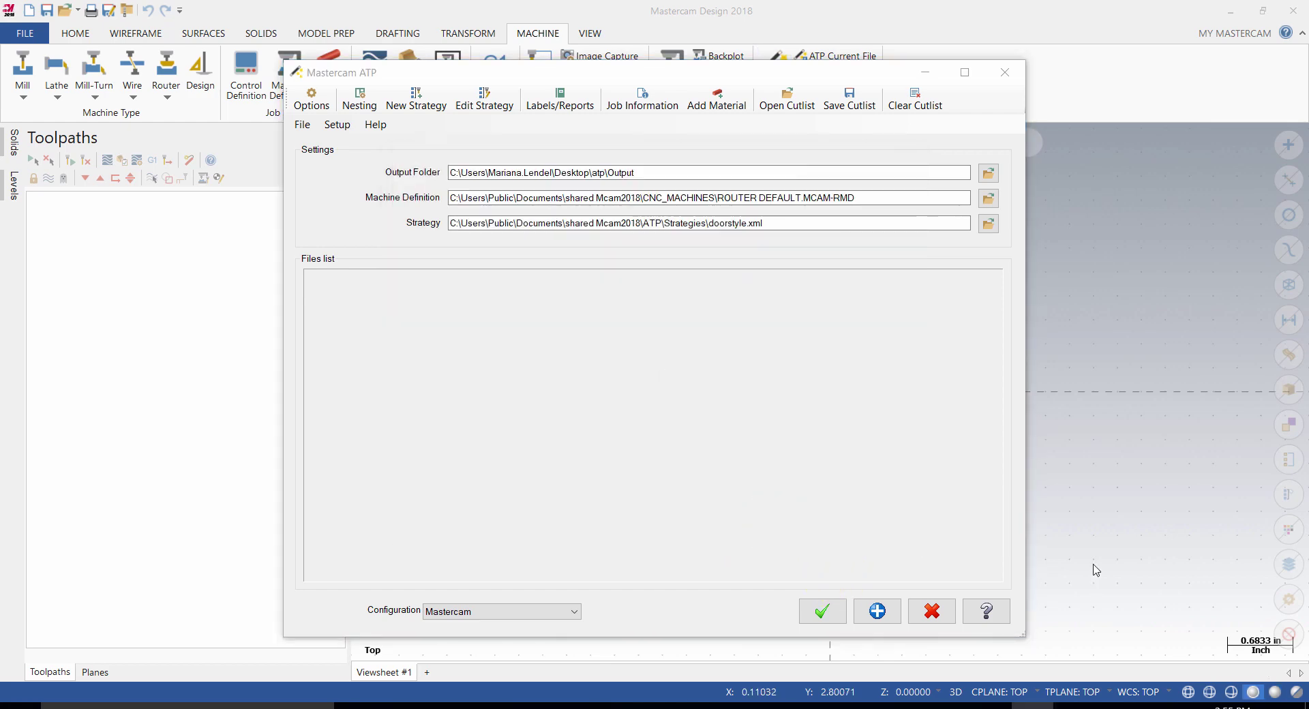
left_click(474, 113)
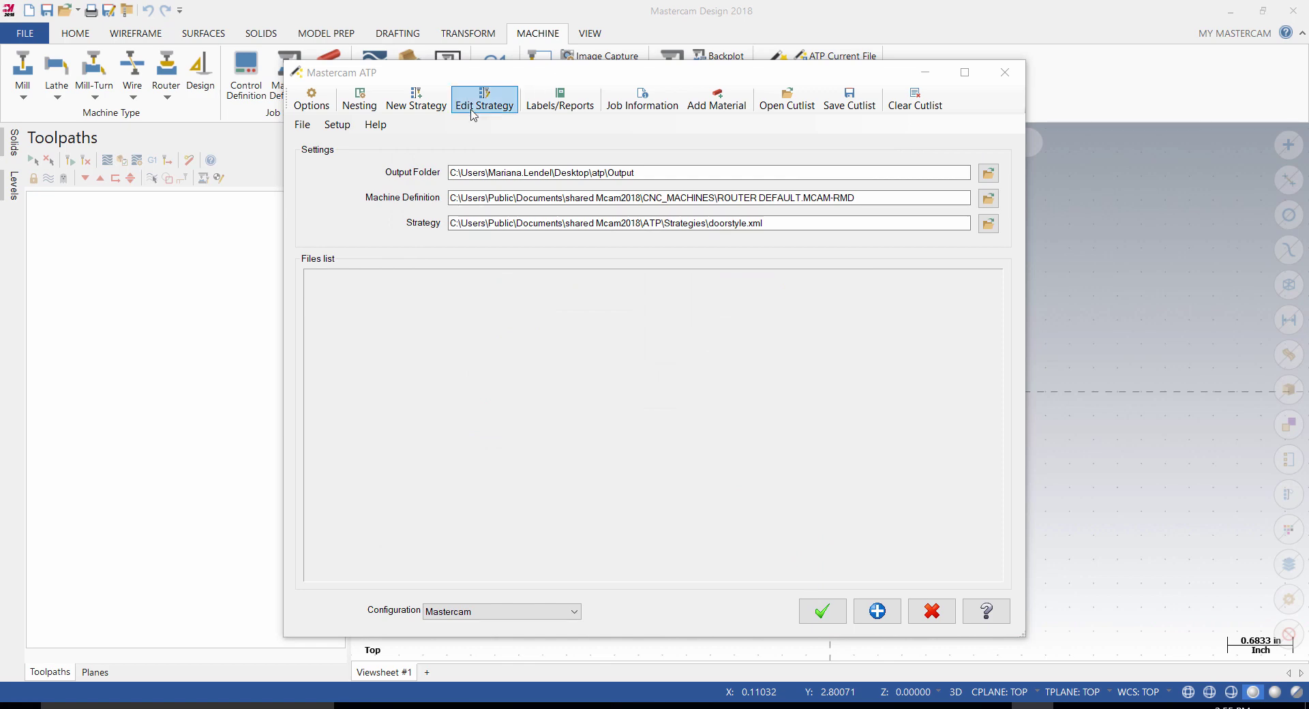
Create a new strategy and level-scan the atp\Input parts into atpdoor.xml
left_click(431, 113)
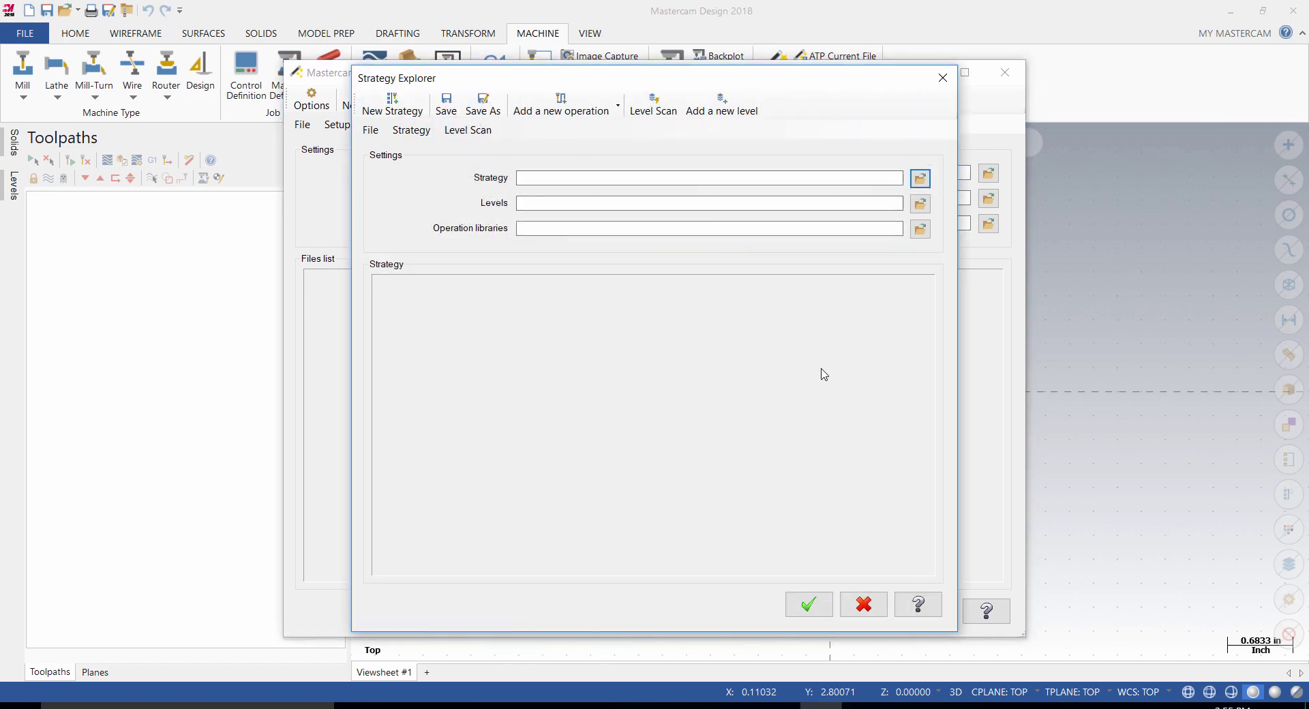
left_click(656, 109)
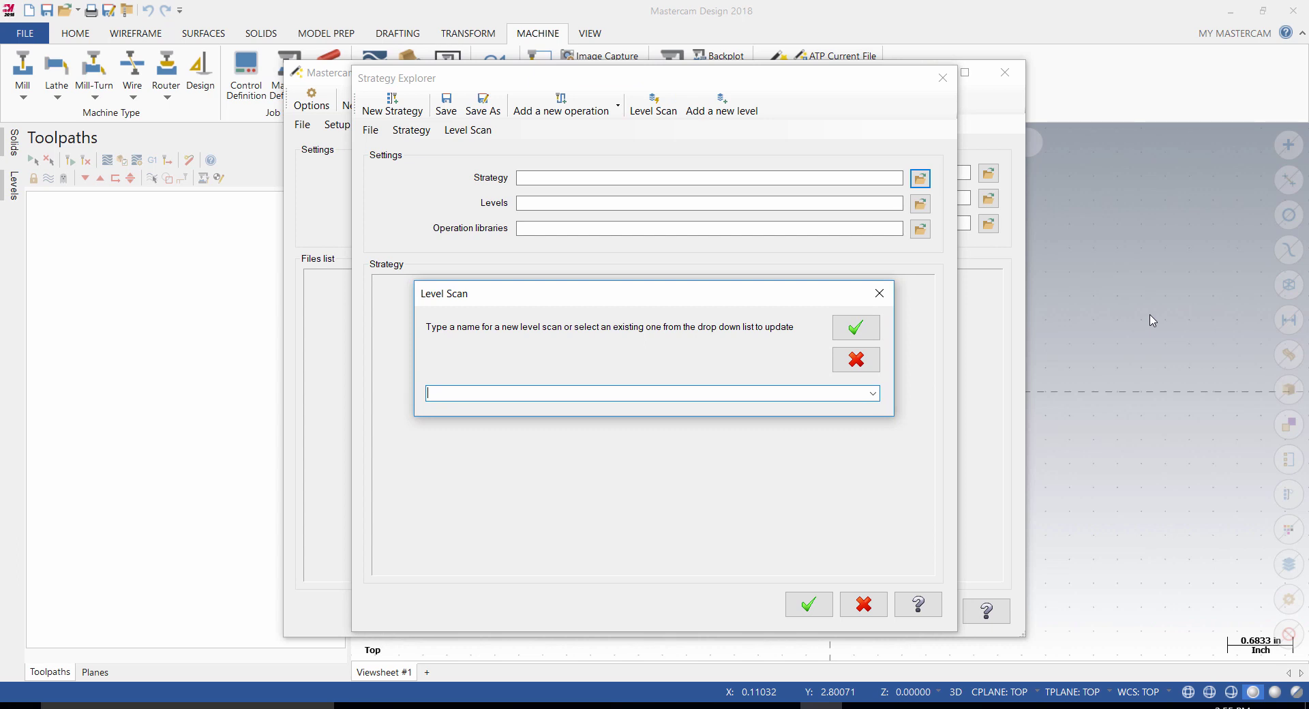
type("atpdoor")
left_click(856, 328)
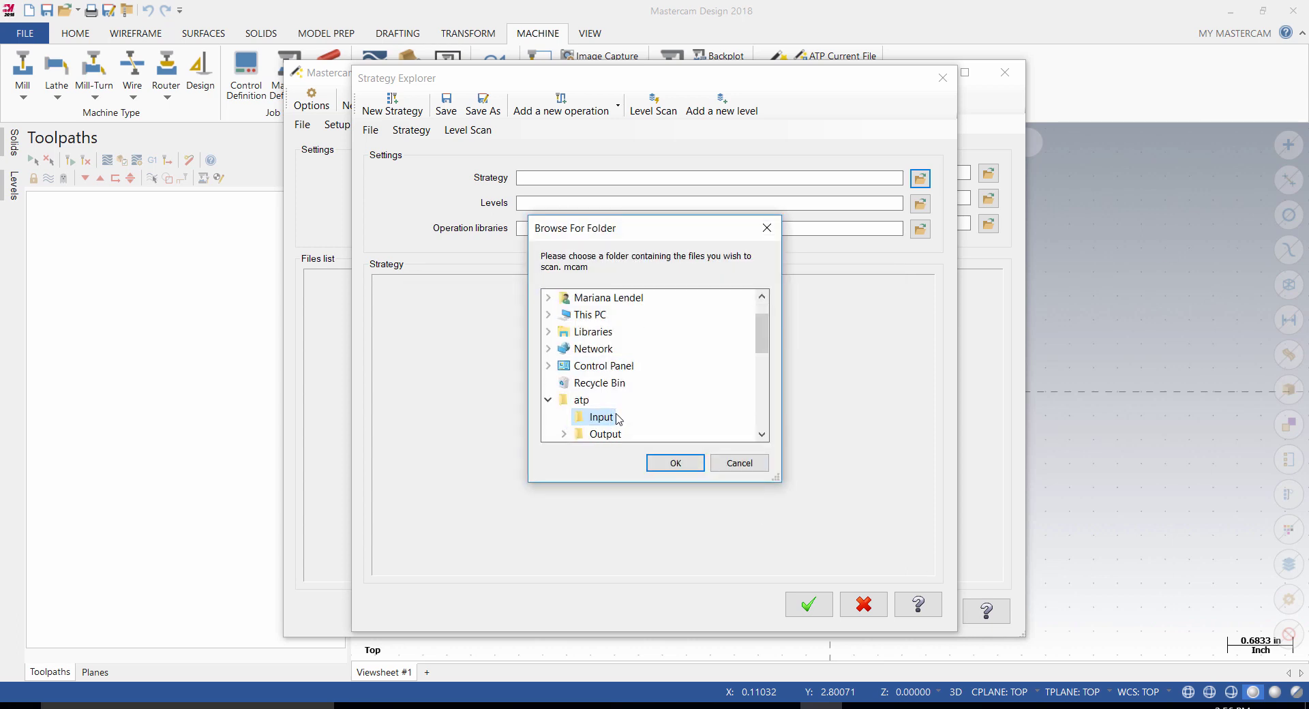
left_click(685, 463)
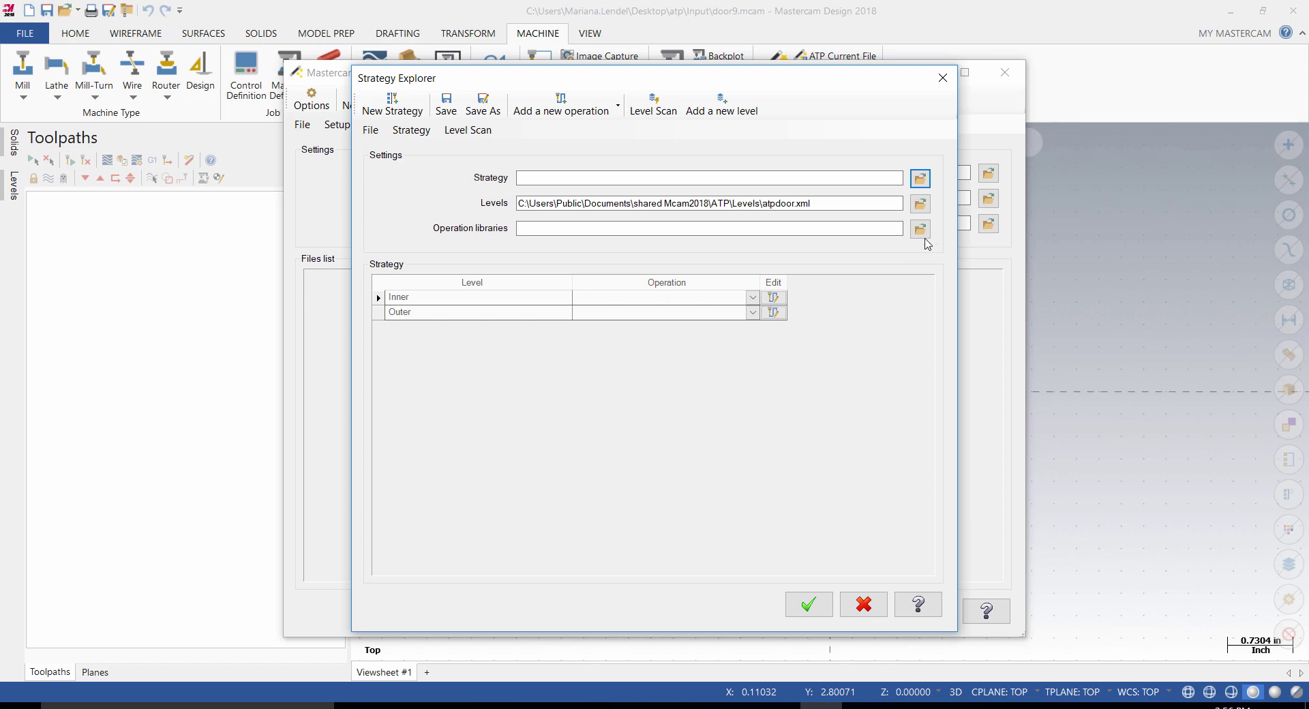
Load atpdoor.mcam-operations from the router OPS folder as the strategy's operation library
left_click(920, 232)
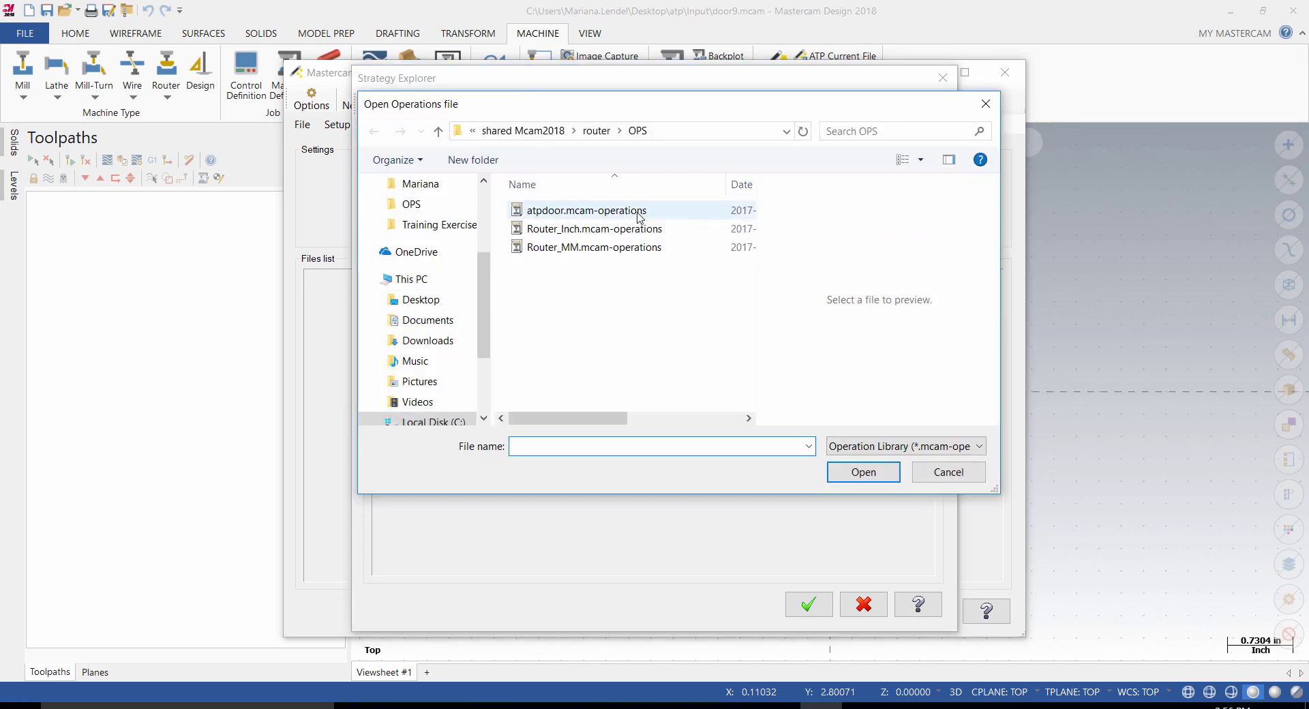
left_click(631, 212)
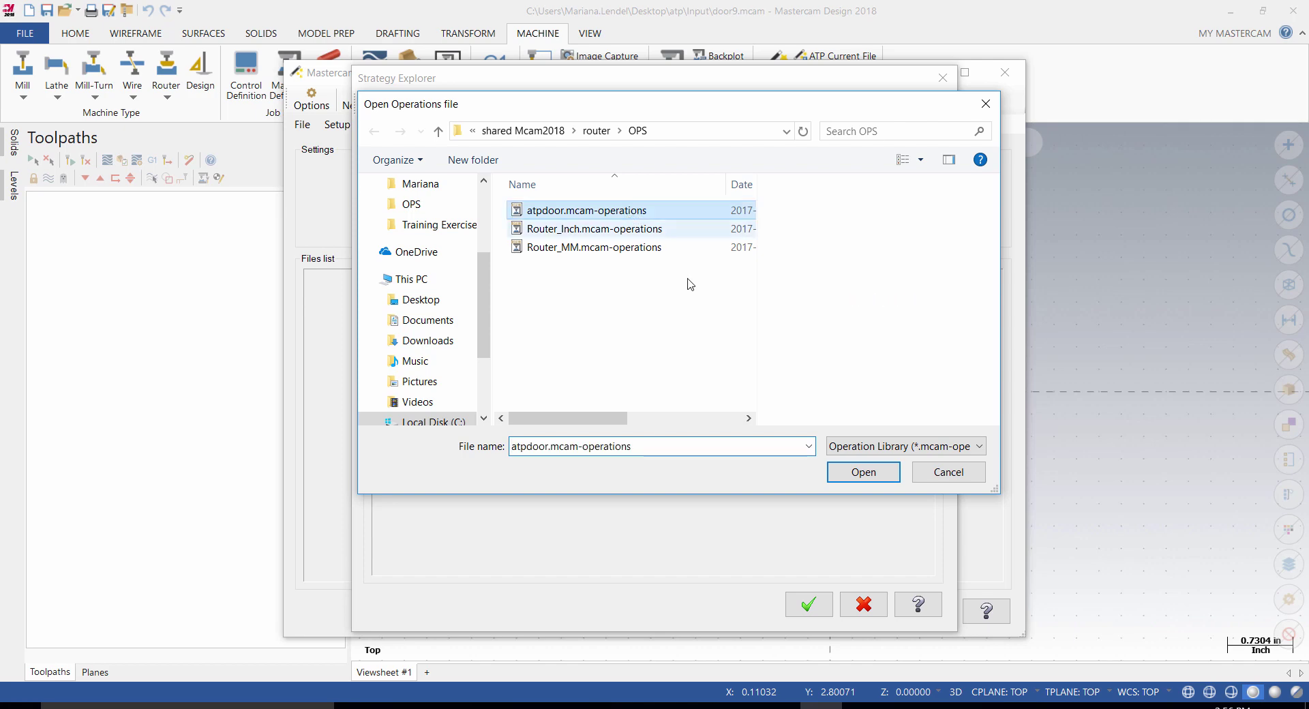
left_click(871, 479)
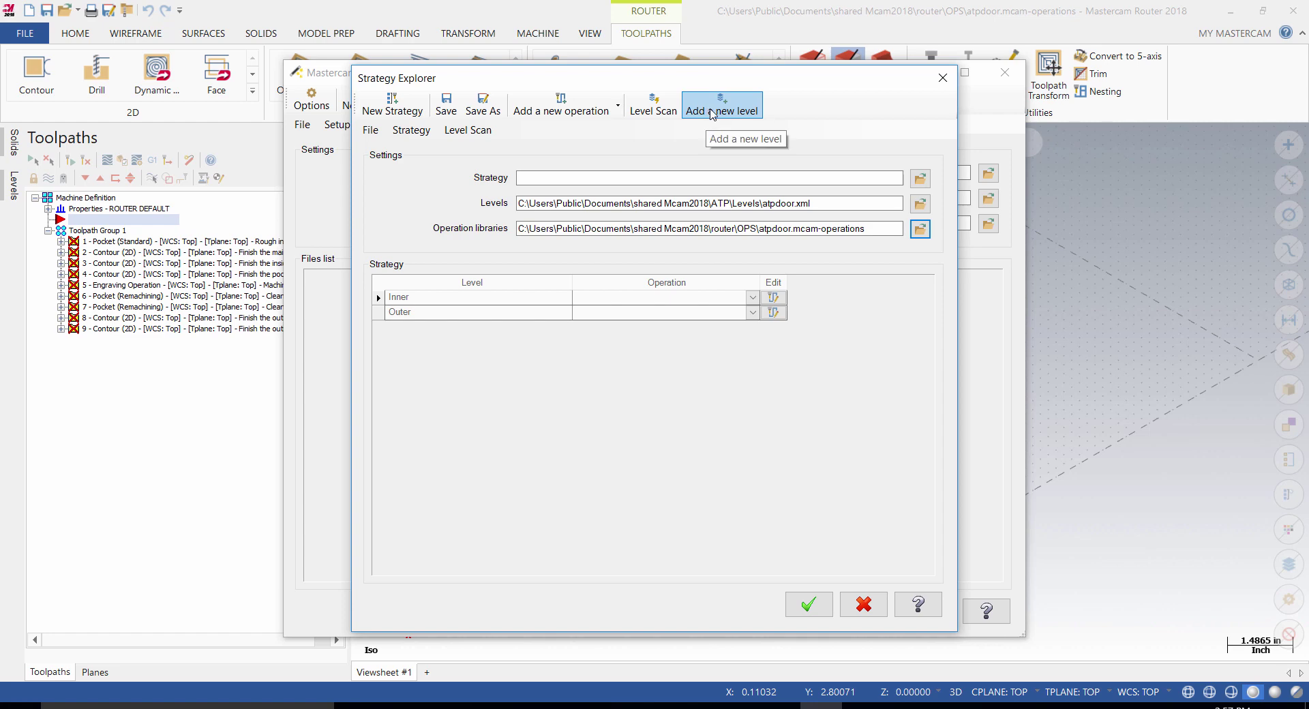
Add five new level rows to the strategy
left_click(712, 113)
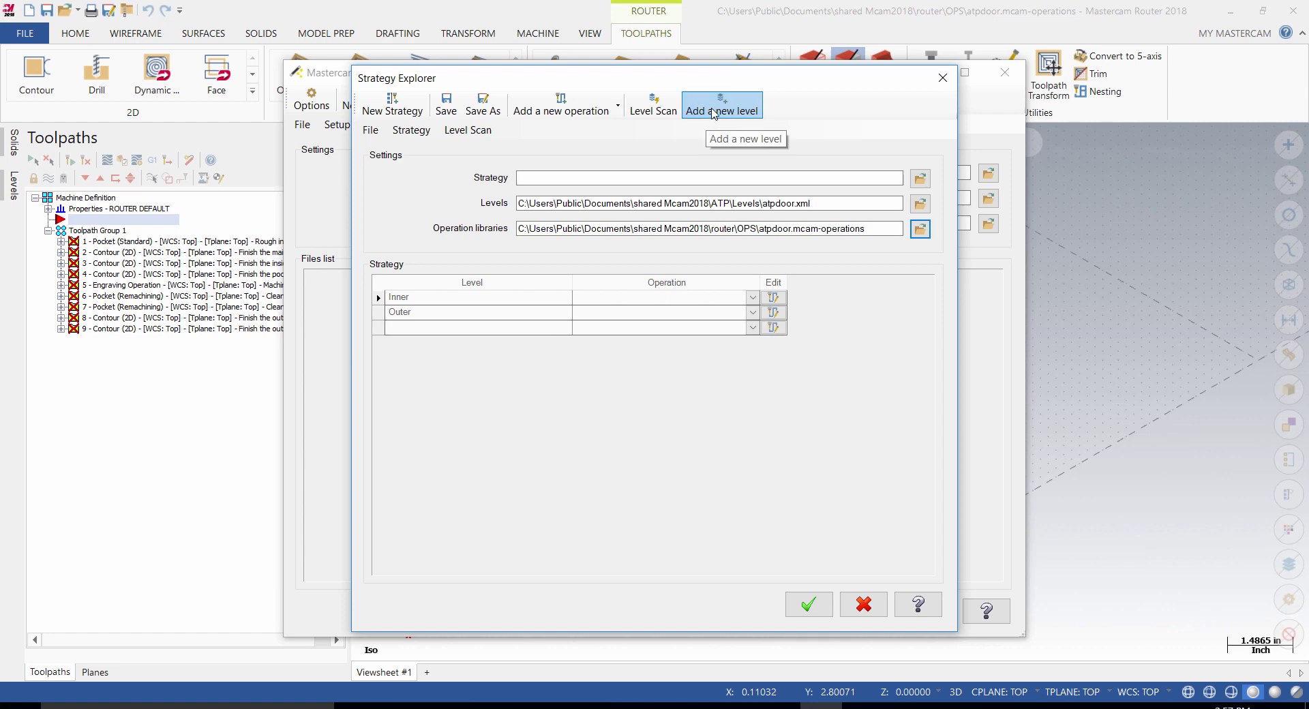
left_click(719, 114)
left_click(719, 114)
left_click(719, 113)
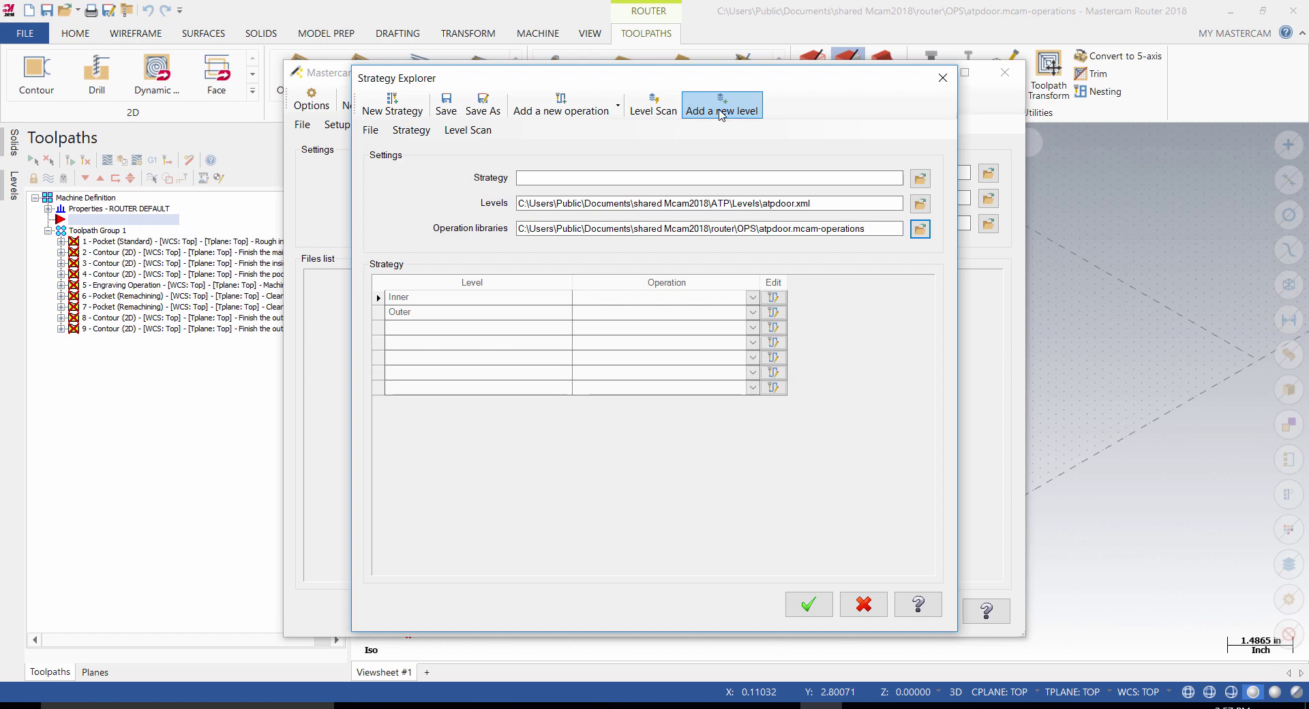
left_click(721, 114)
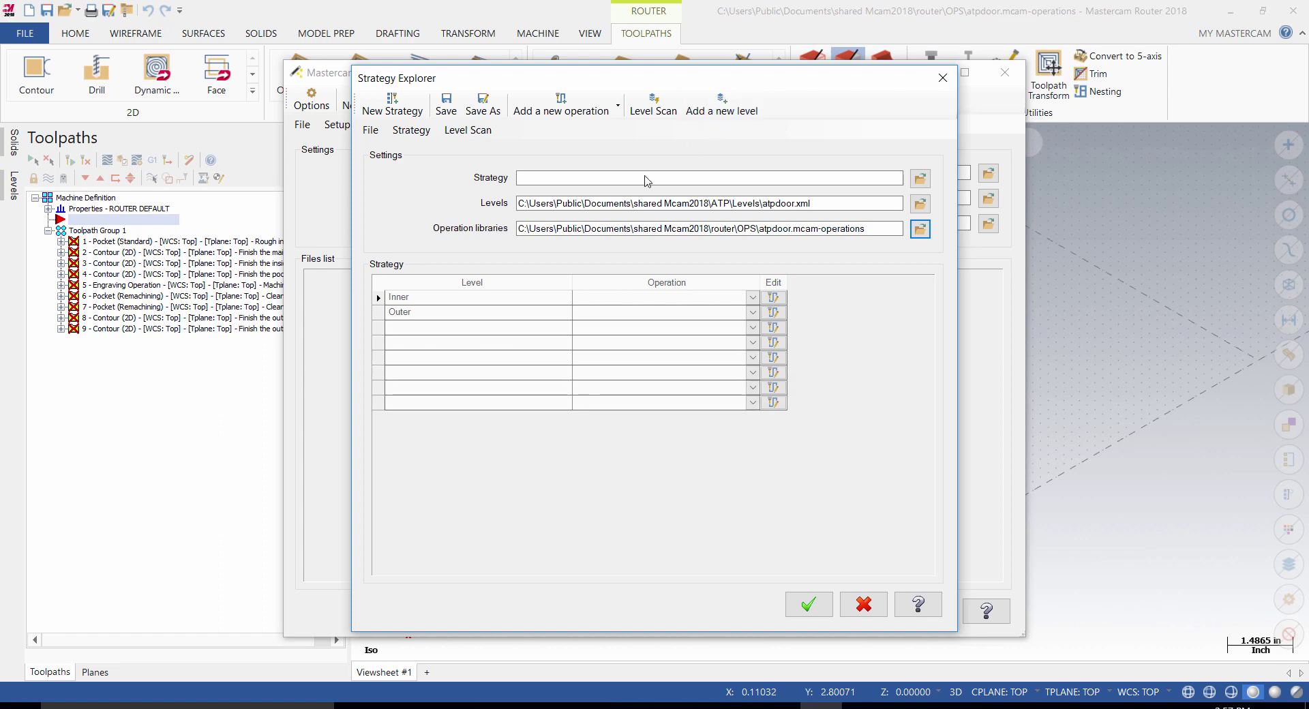
Copy the Outer level name into the last two empty level rows
left_click(403, 312)
right_click(404, 308)
left_click(454, 359)
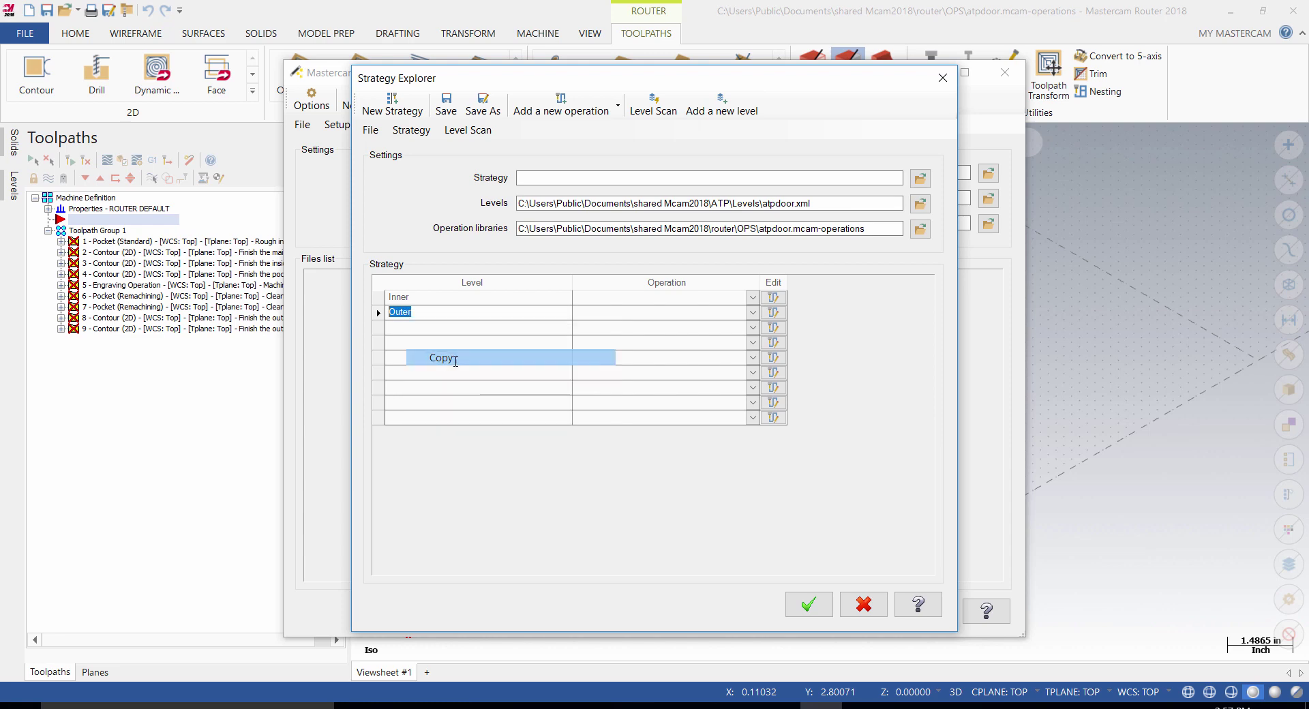
left_click(407, 403)
right_click(405, 404)
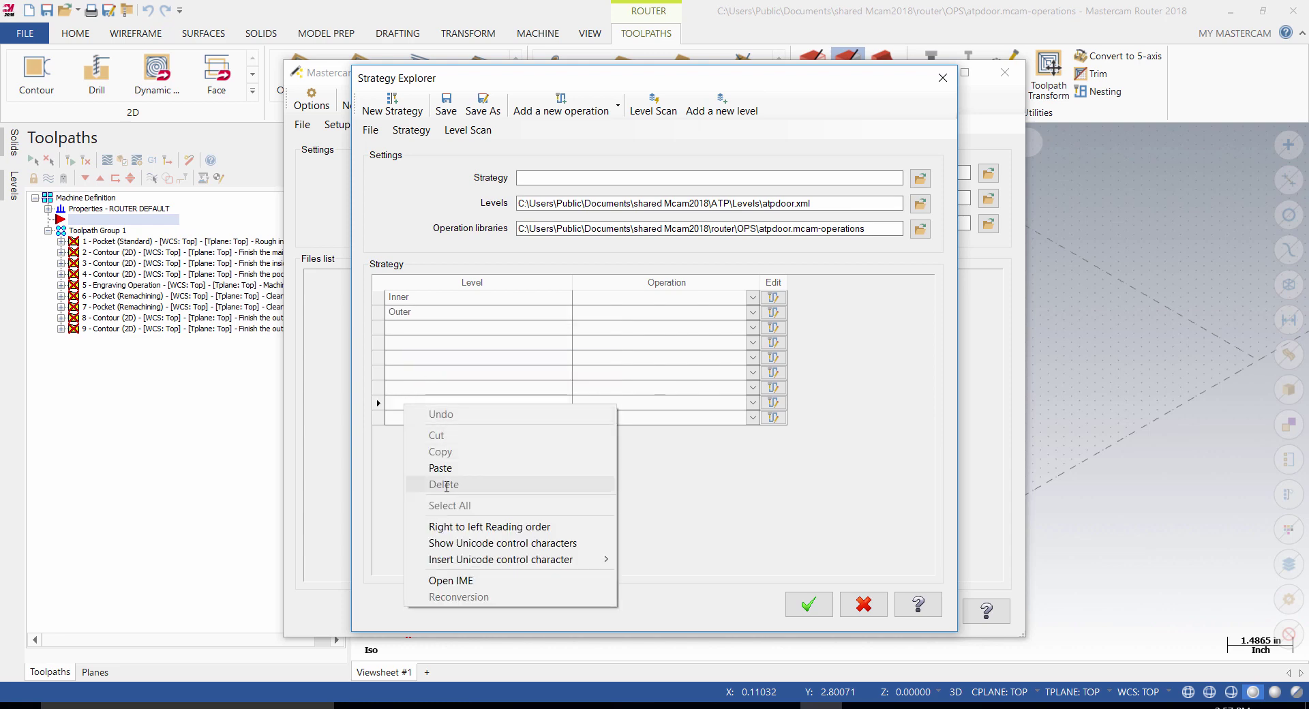
left_click(440, 468)
left_click(394, 418)
right_click(395, 418)
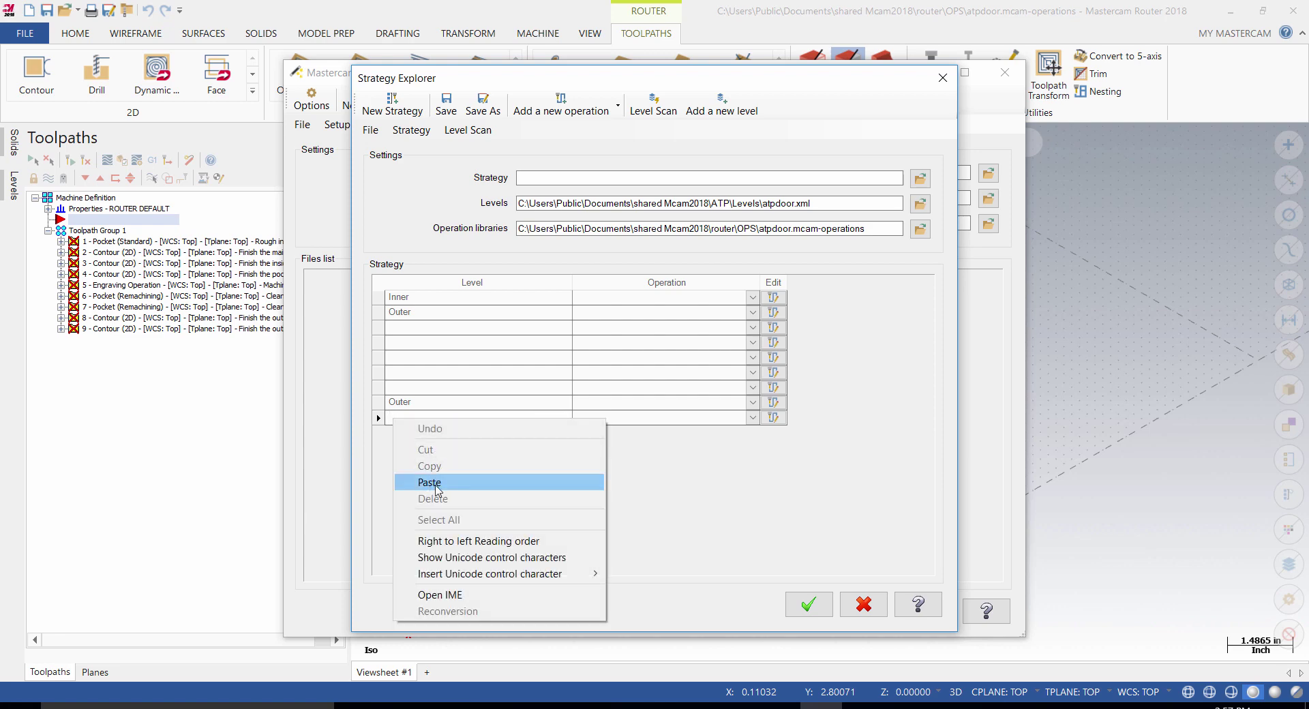
left_click(435, 485)
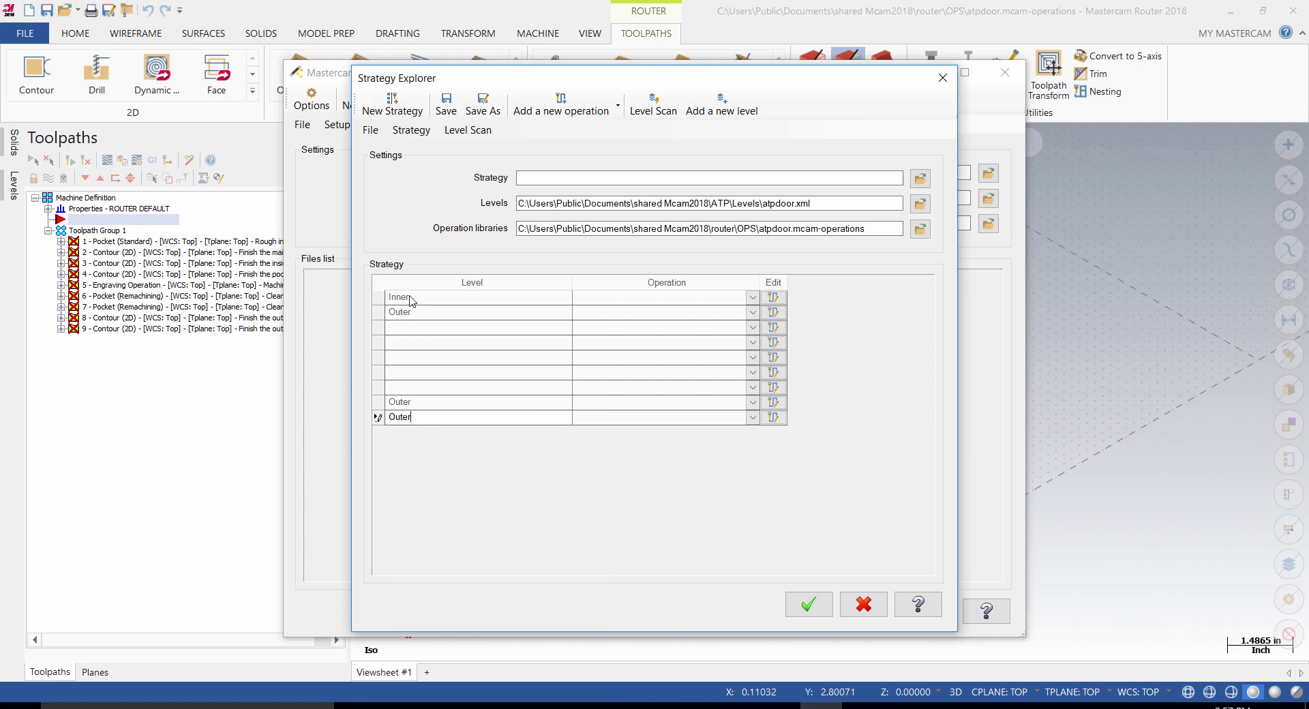
left_click(399, 312)
left_click(752, 297)
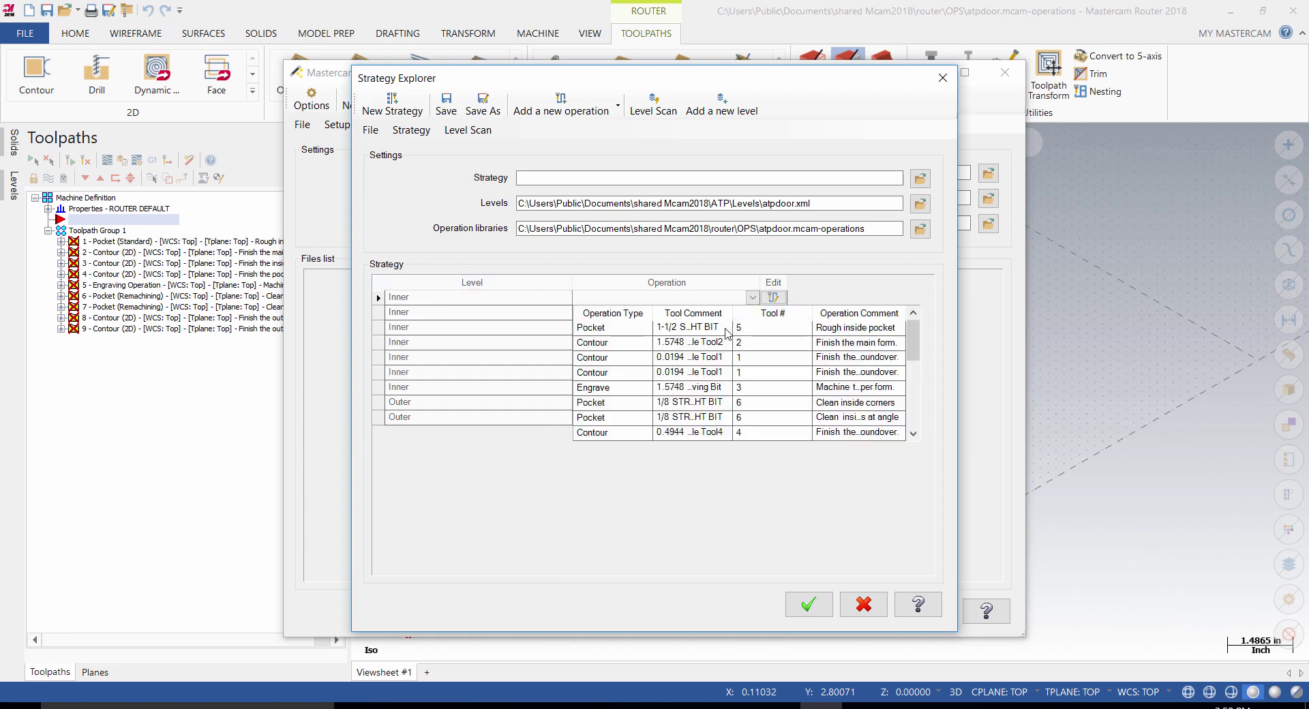
Assign Rough inside pocket to the first level and the next library operation to the second
left_click(648, 329)
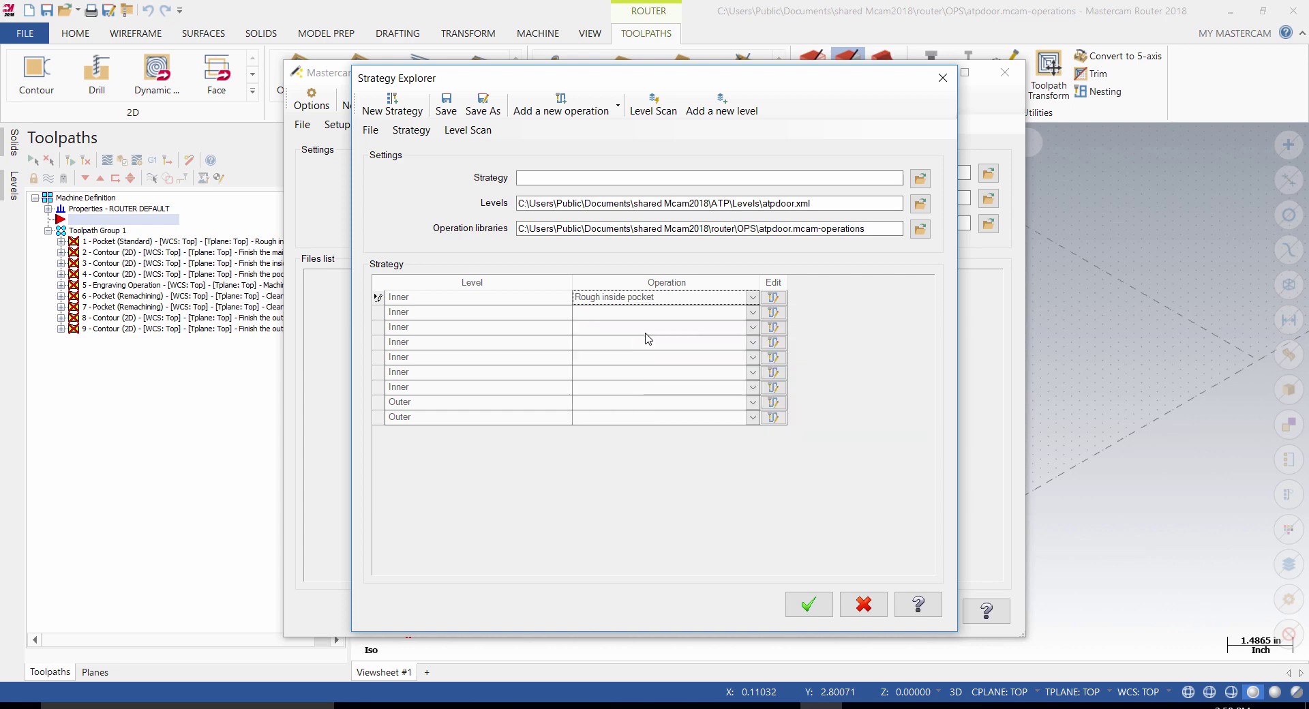
left_click(752, 312)
left_click(876, 361)
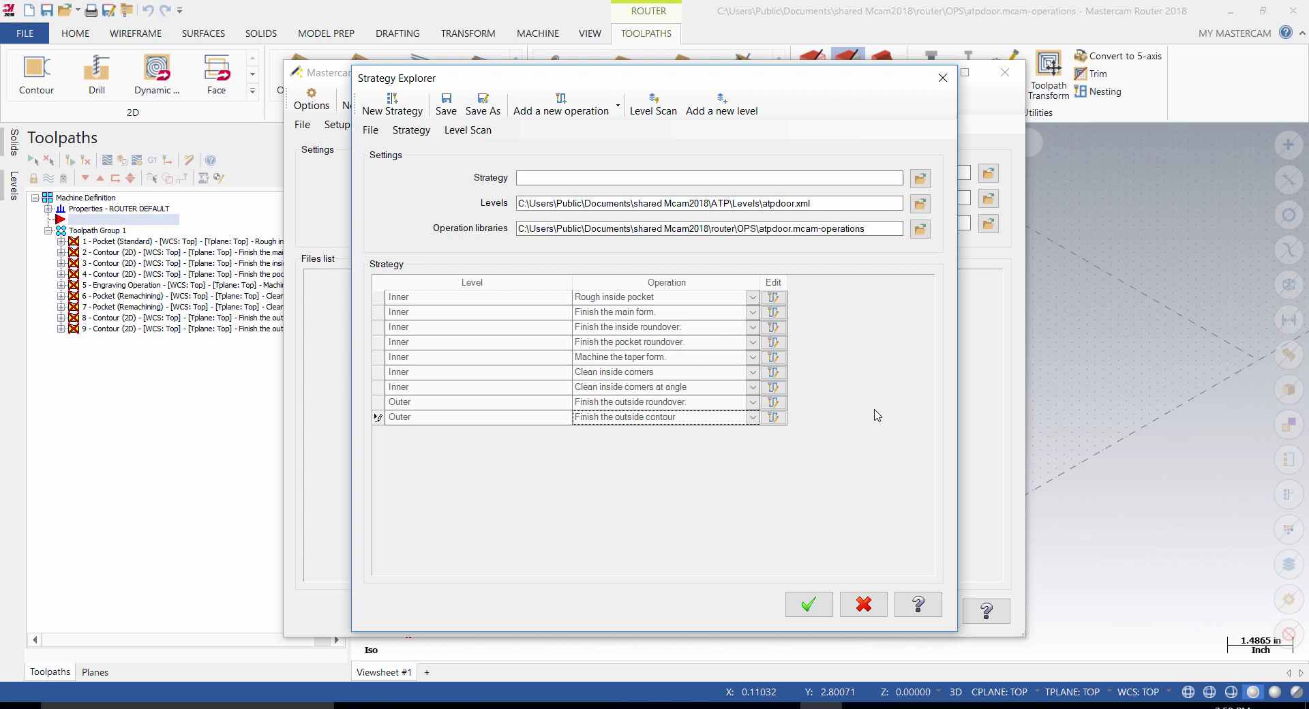
Save the strategy as doorstyle.xml in ATP Strategies, updating the existing level list
left_click(483, 109)
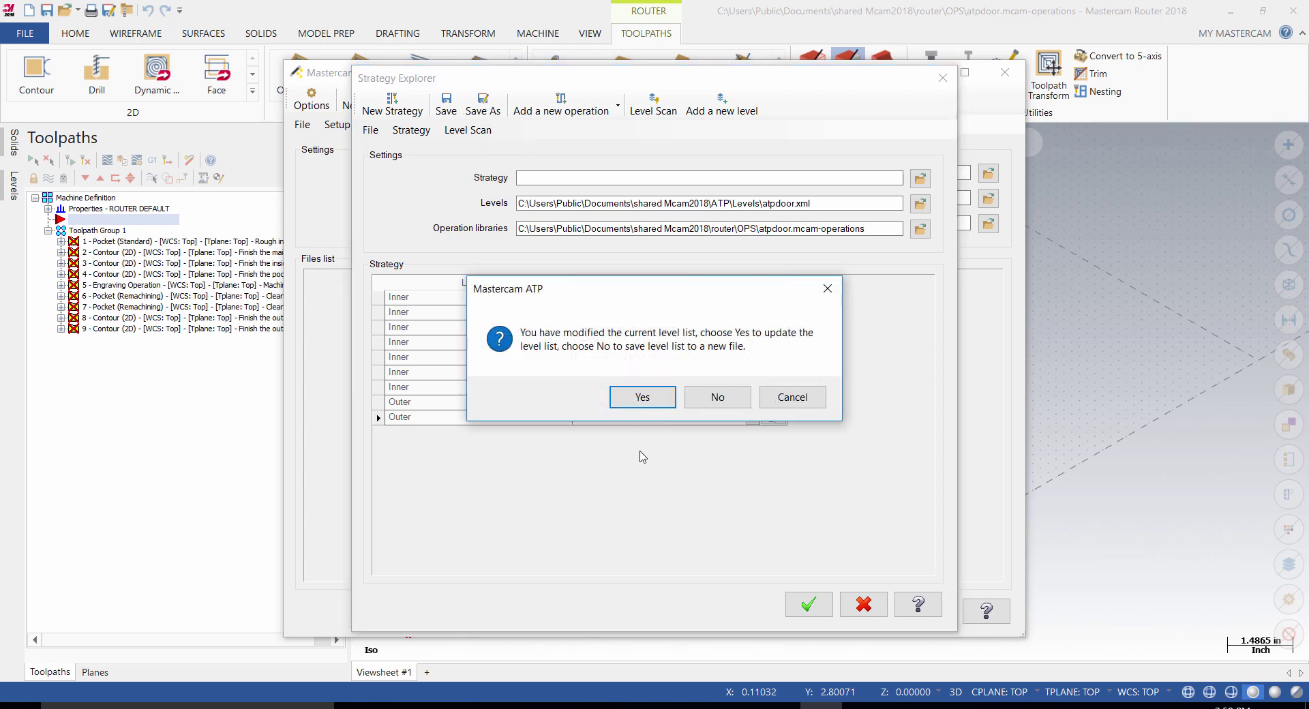
left_click(641, 397)
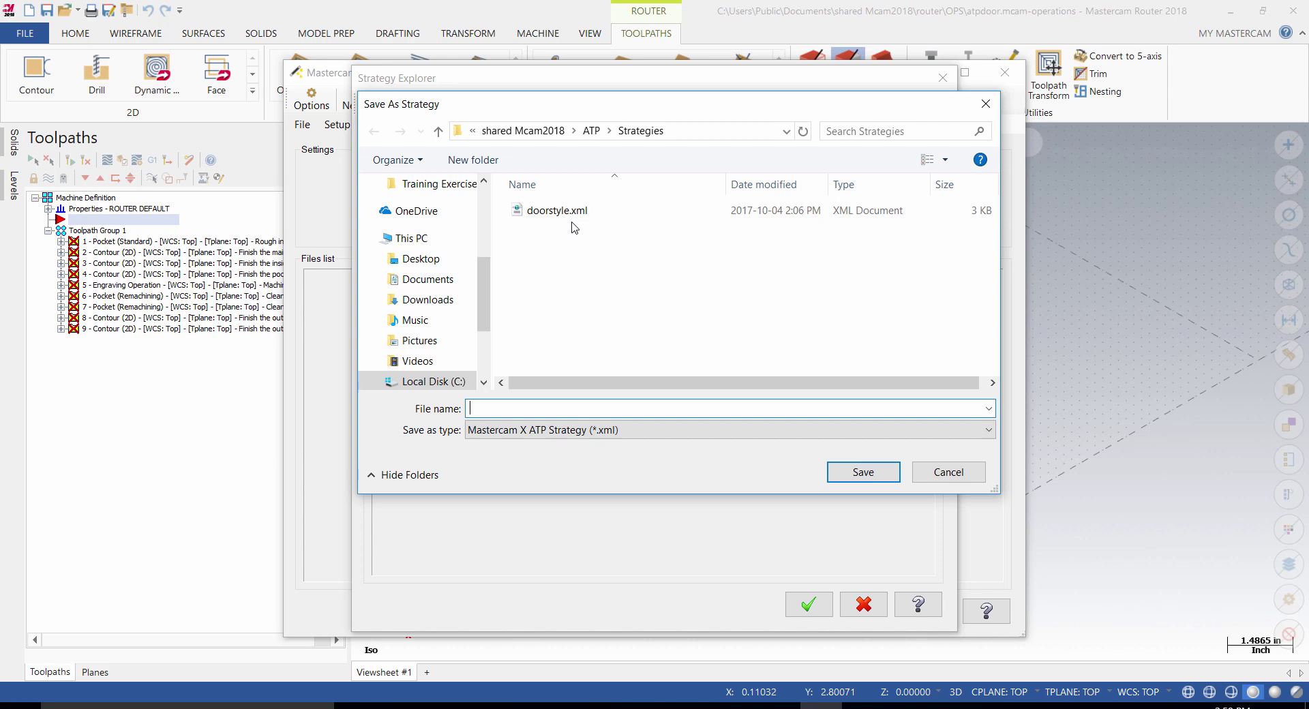
left_click(949, 473)
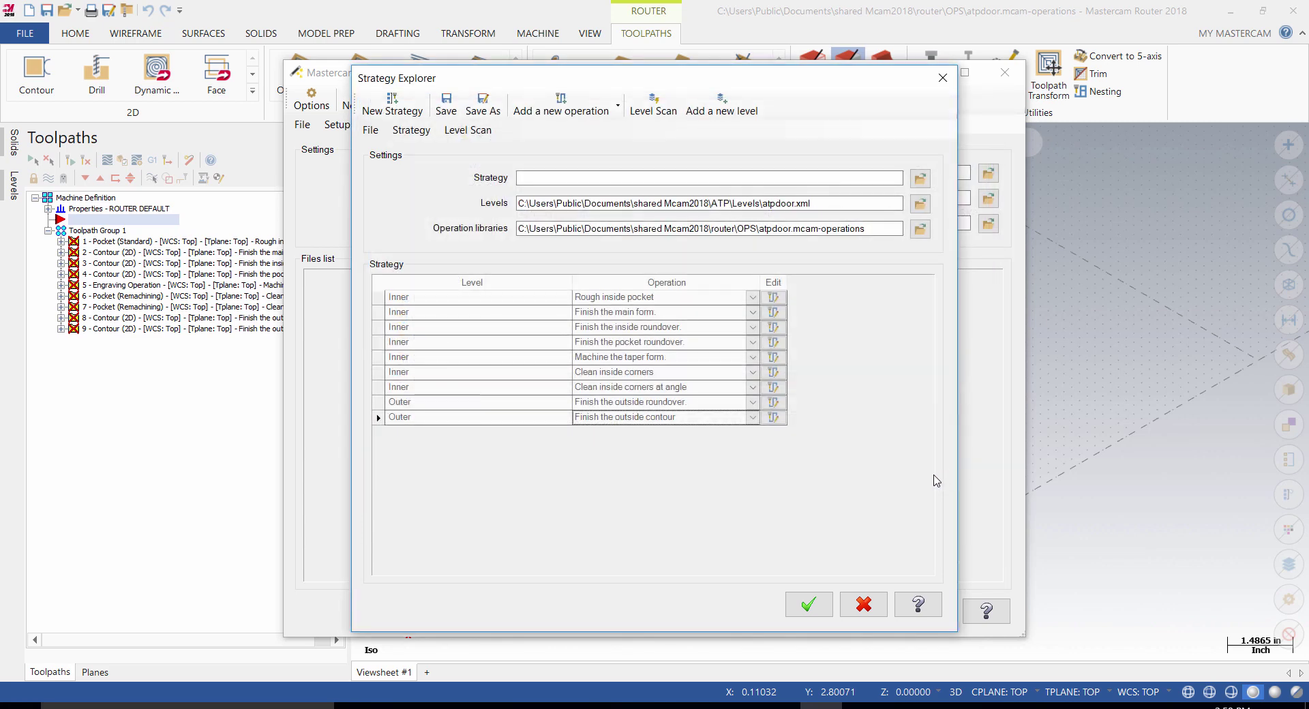
Accept the strategy and add a material sheet row to the ATP files list
left_click(816, 609)
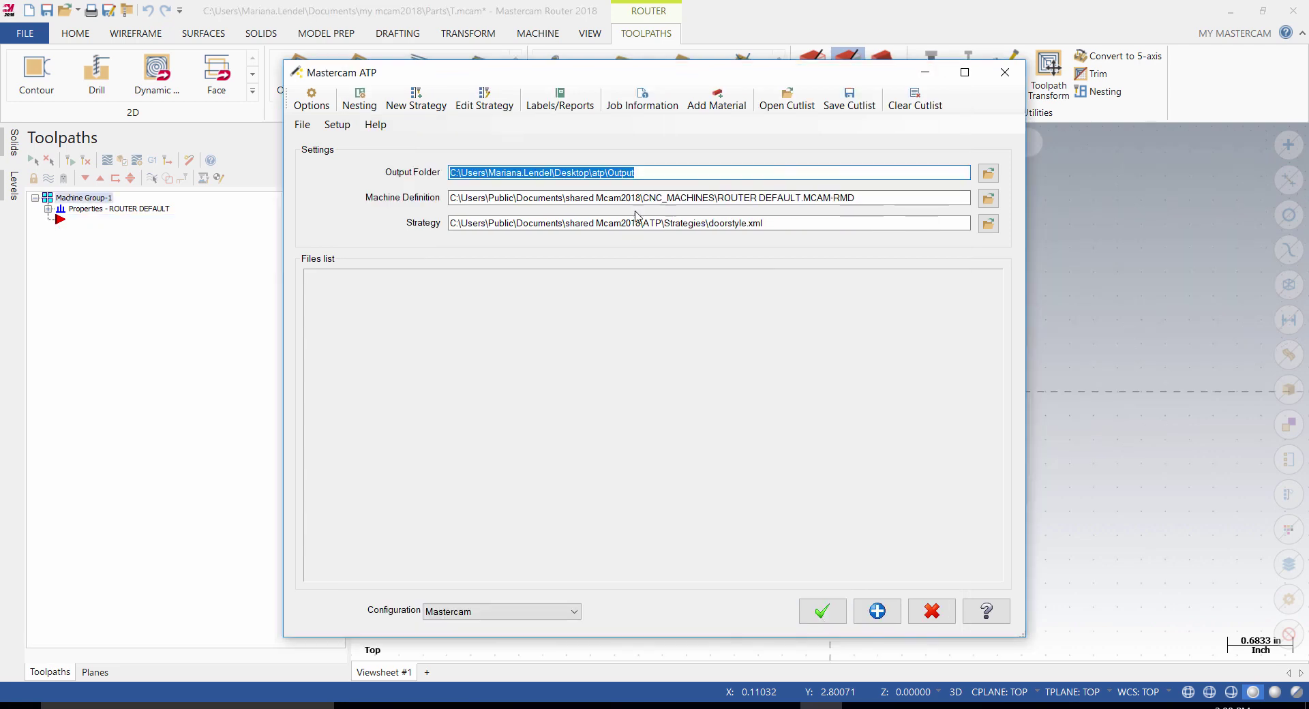
left_click(730, 100)
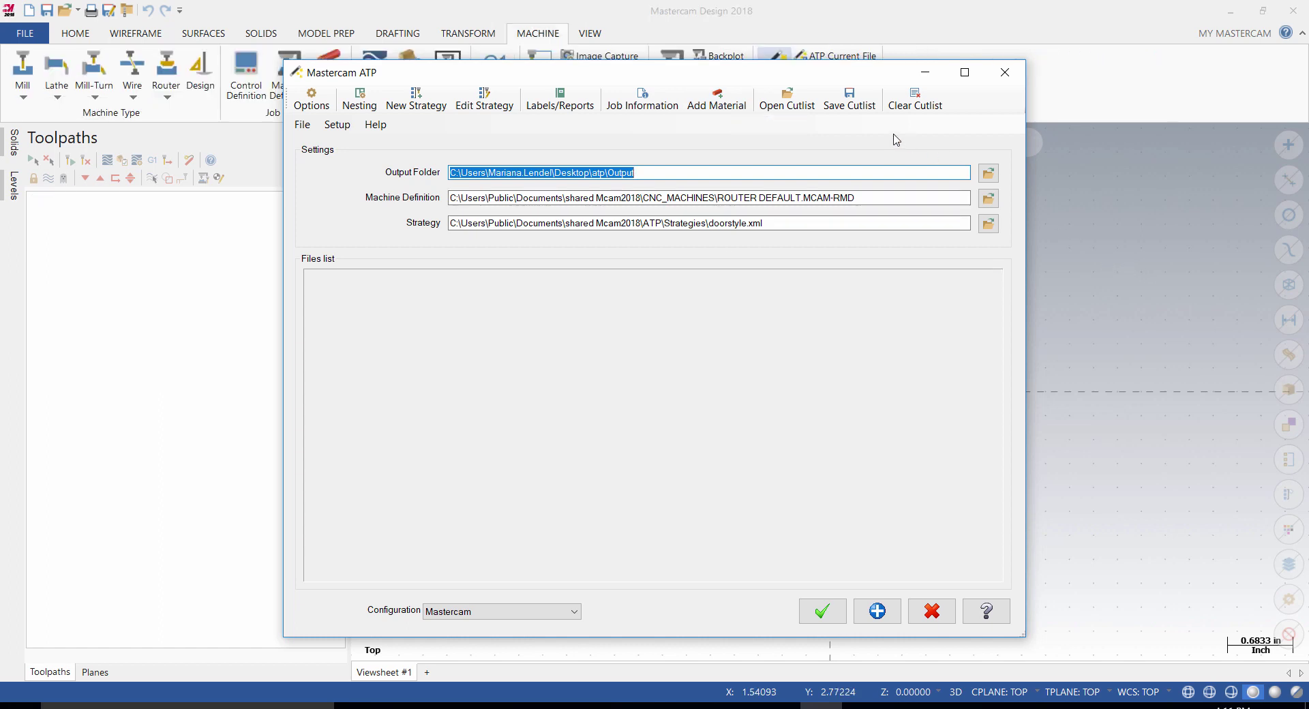
left_click(730, 101)
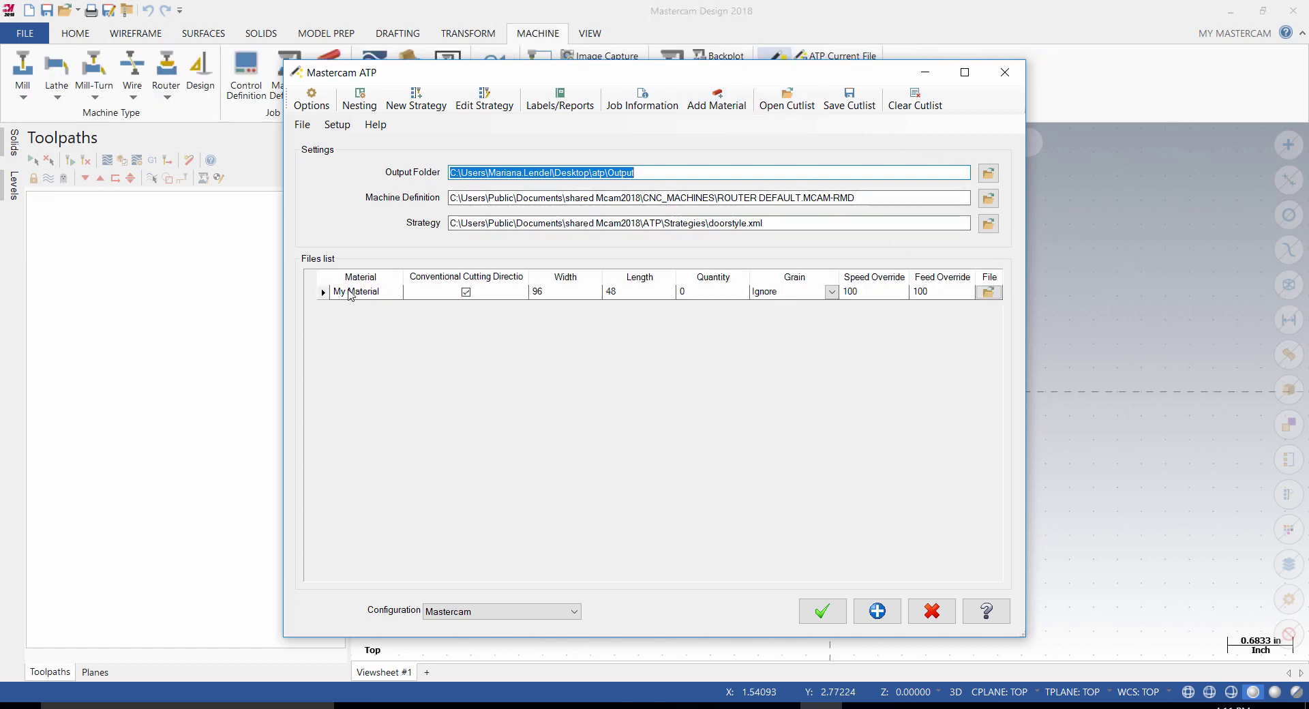
Rename the default My Material sheet to MDF
left_click(348, 292)
left_click_drag(395, 292, 309, 284)
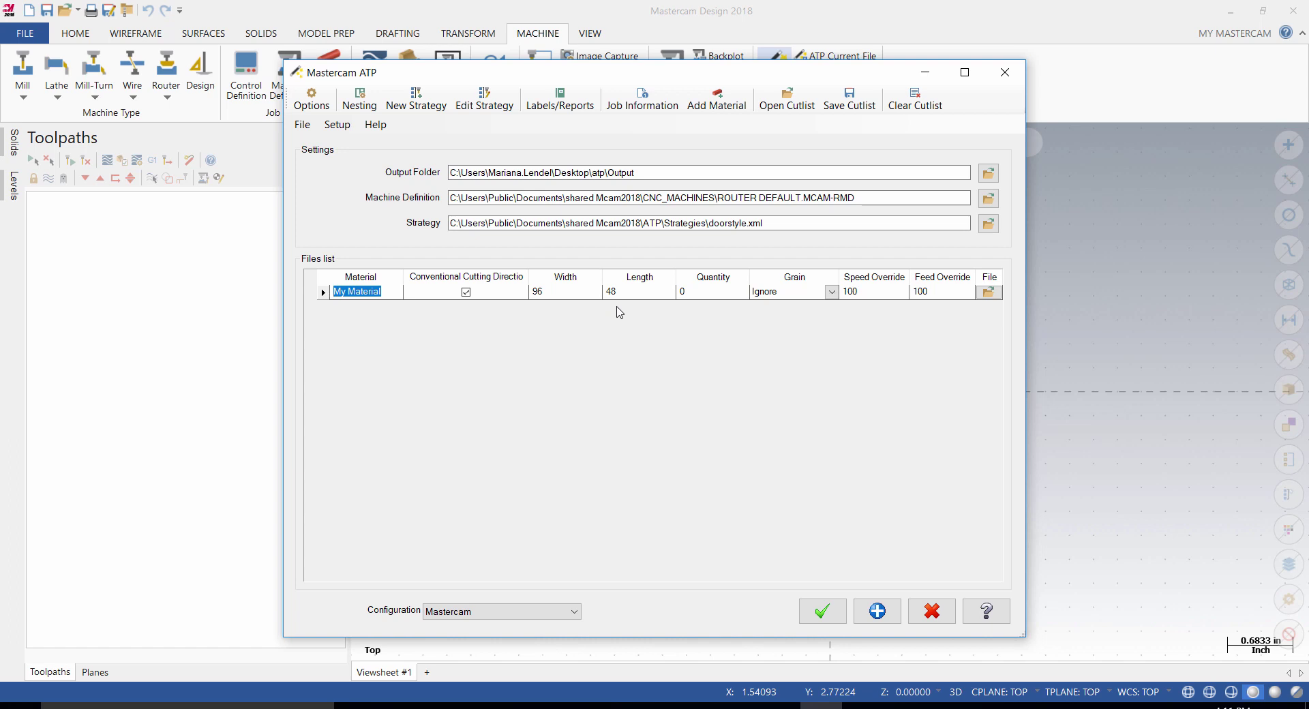
type("MDF")
key("Return")
Add door0.mcam through door9.mcam from the atp Input folder under the MDF sheet
left_click(989, 292)
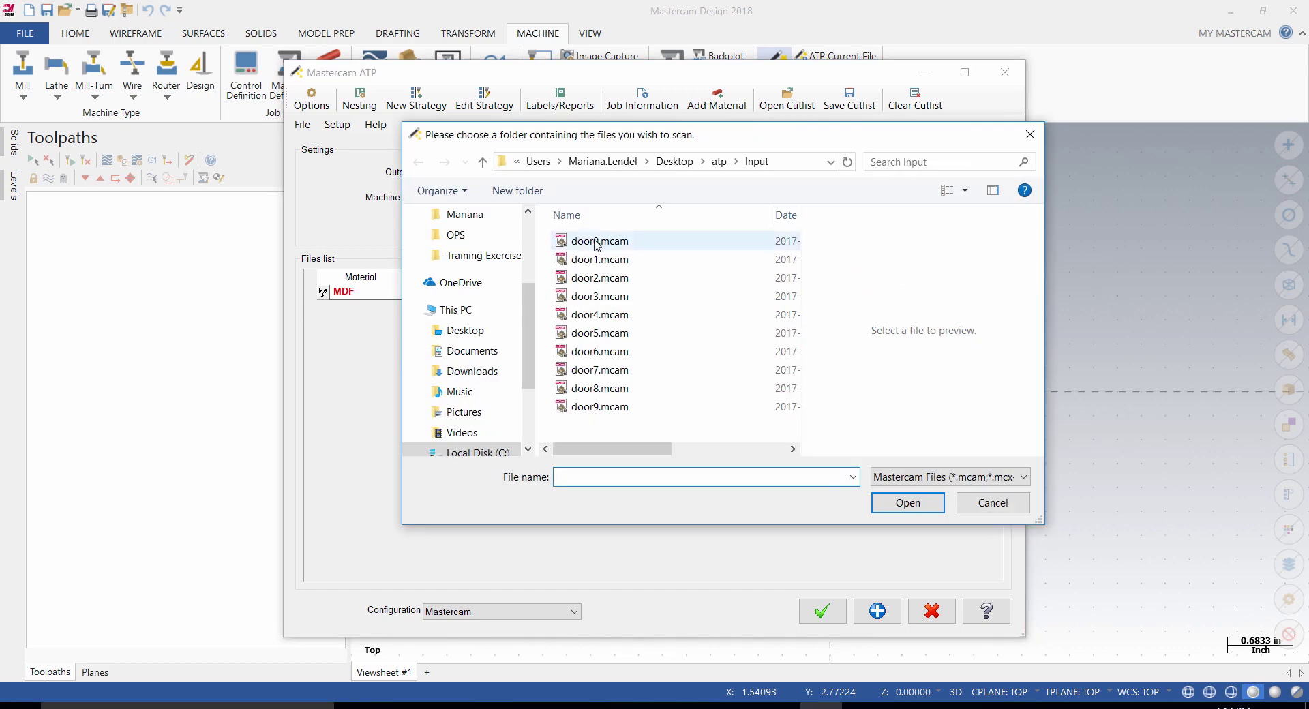
left_click(595, 242)
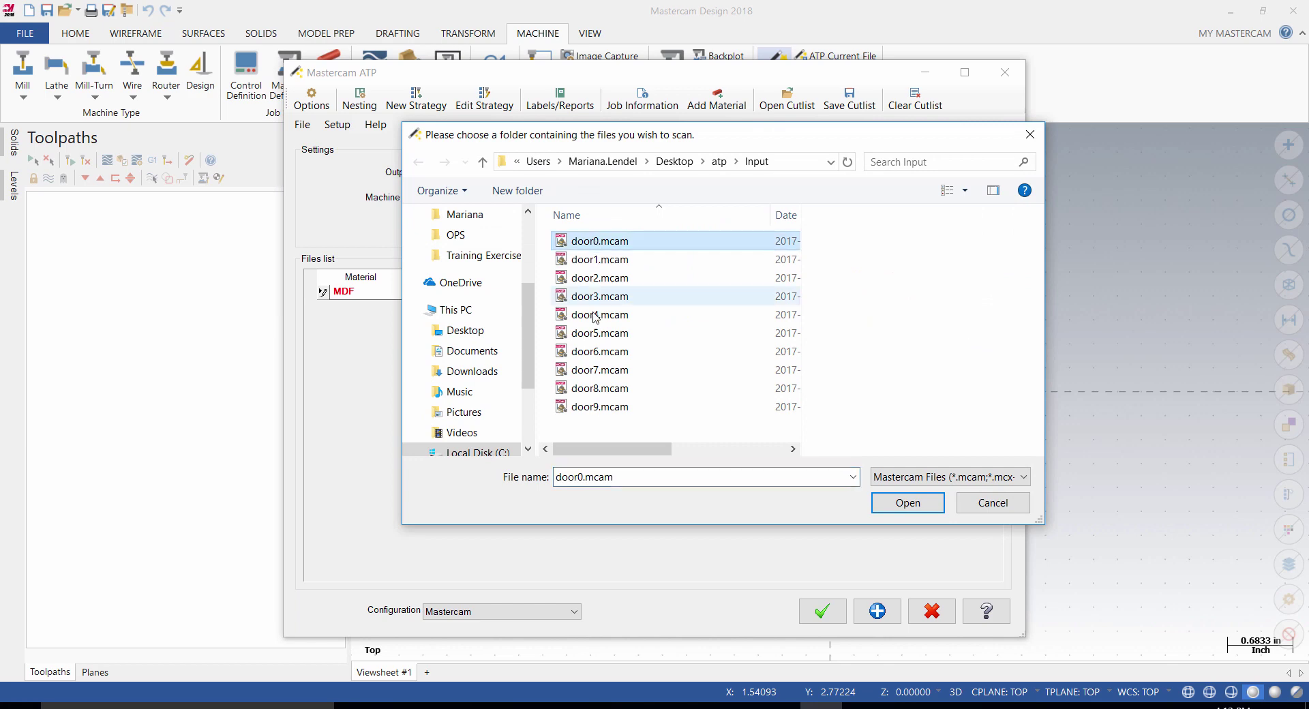
left_click(599, 407, "shift")
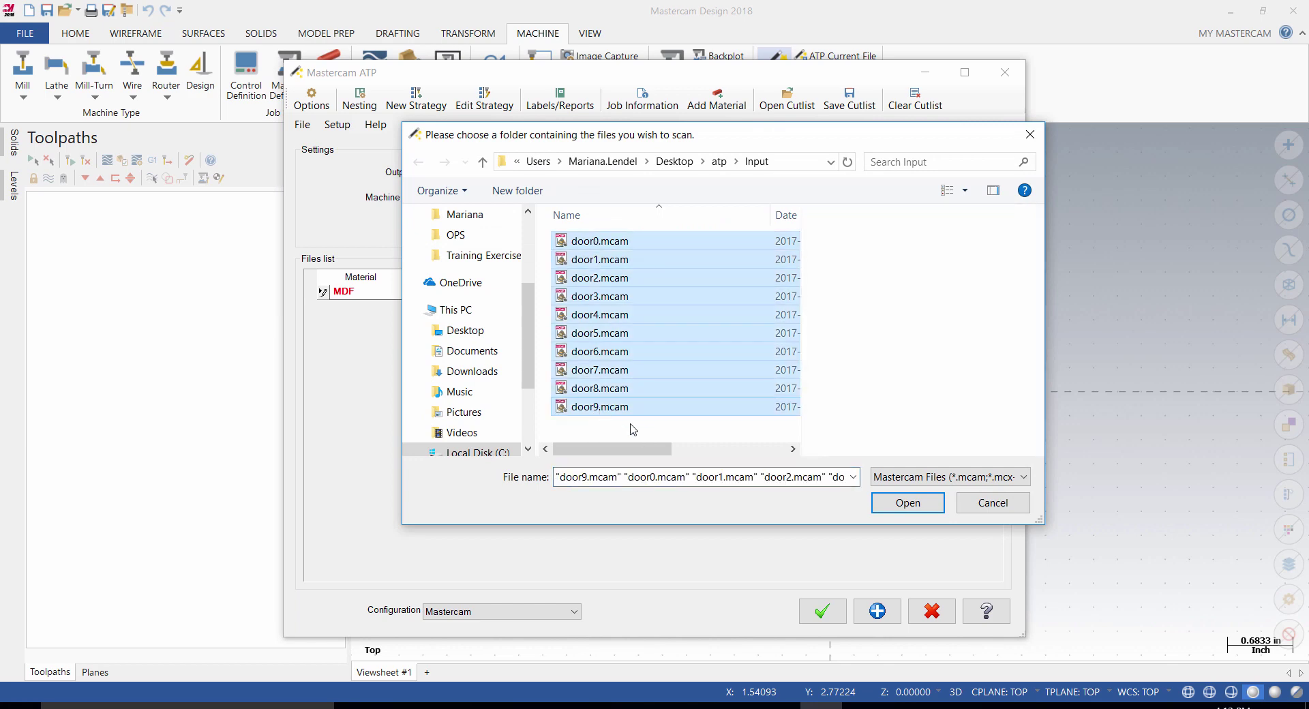
left_click(910, 513)
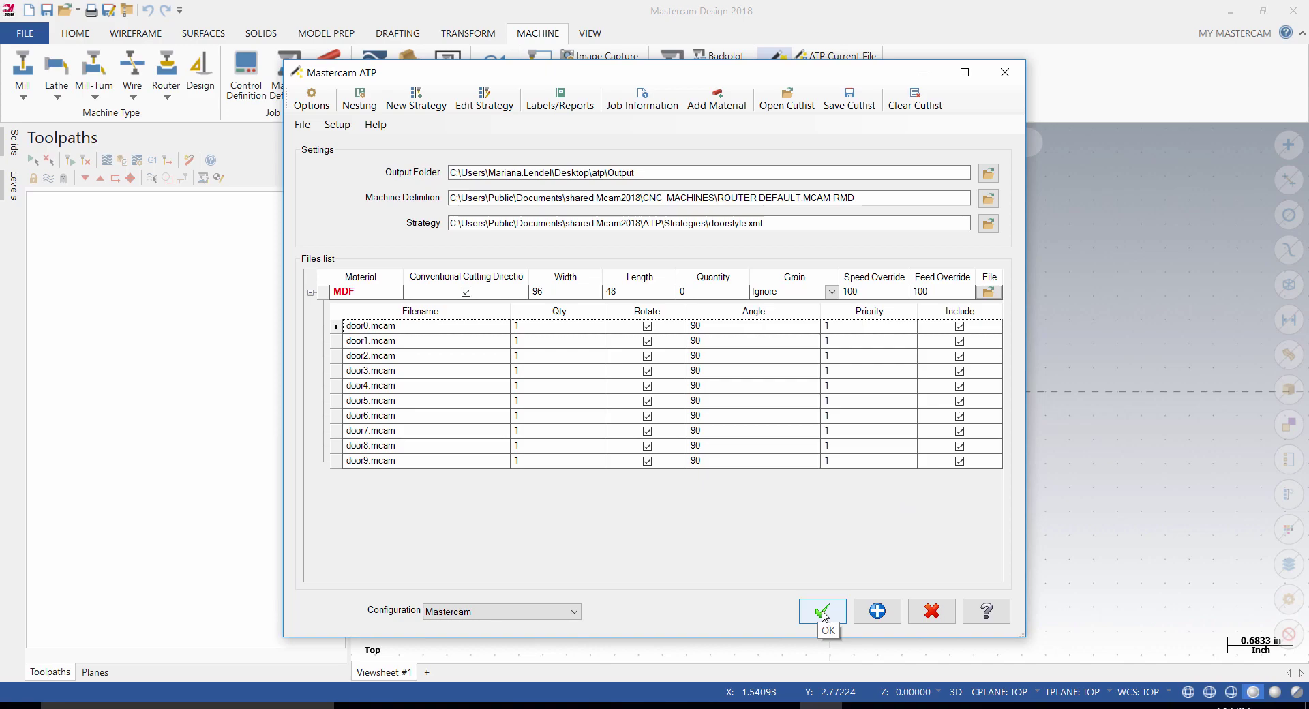
Run the ATP nest of the ten doors and accept MDF - Result 1 at 56.02% utilization
left_click(823, 614)
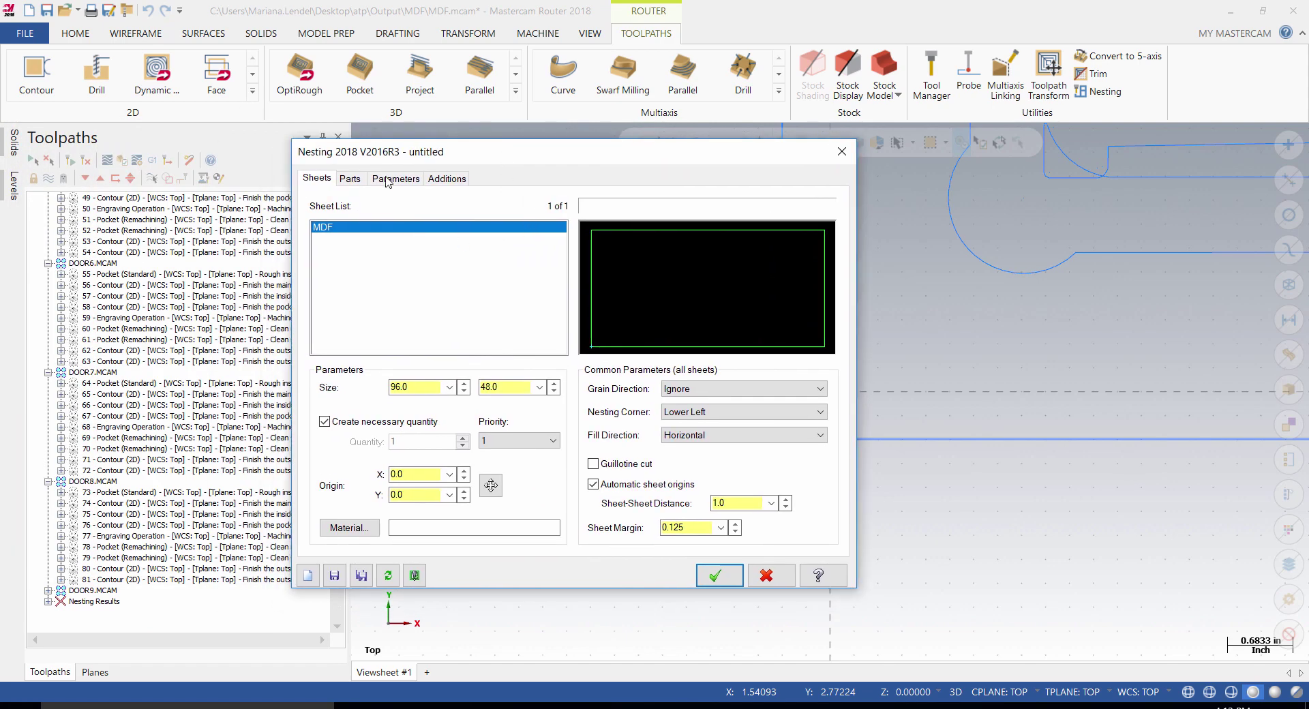
left_click(349, 179)
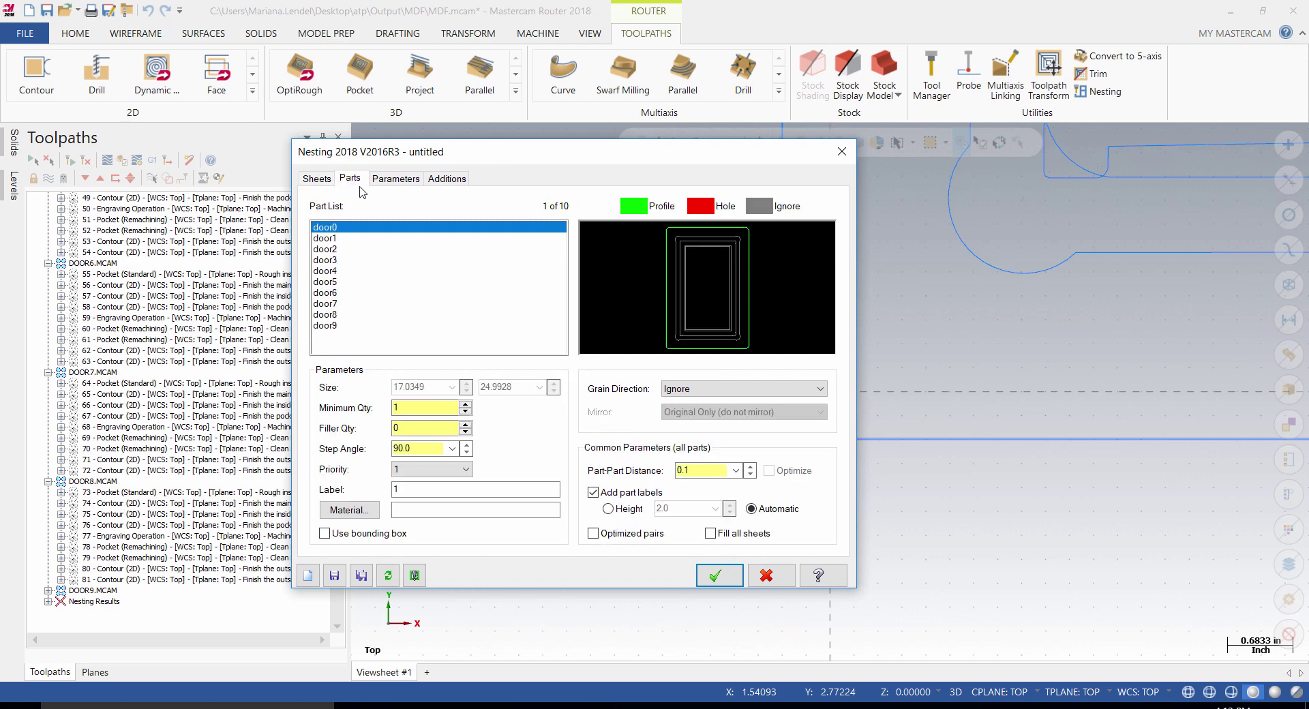
left_click(720, 577)
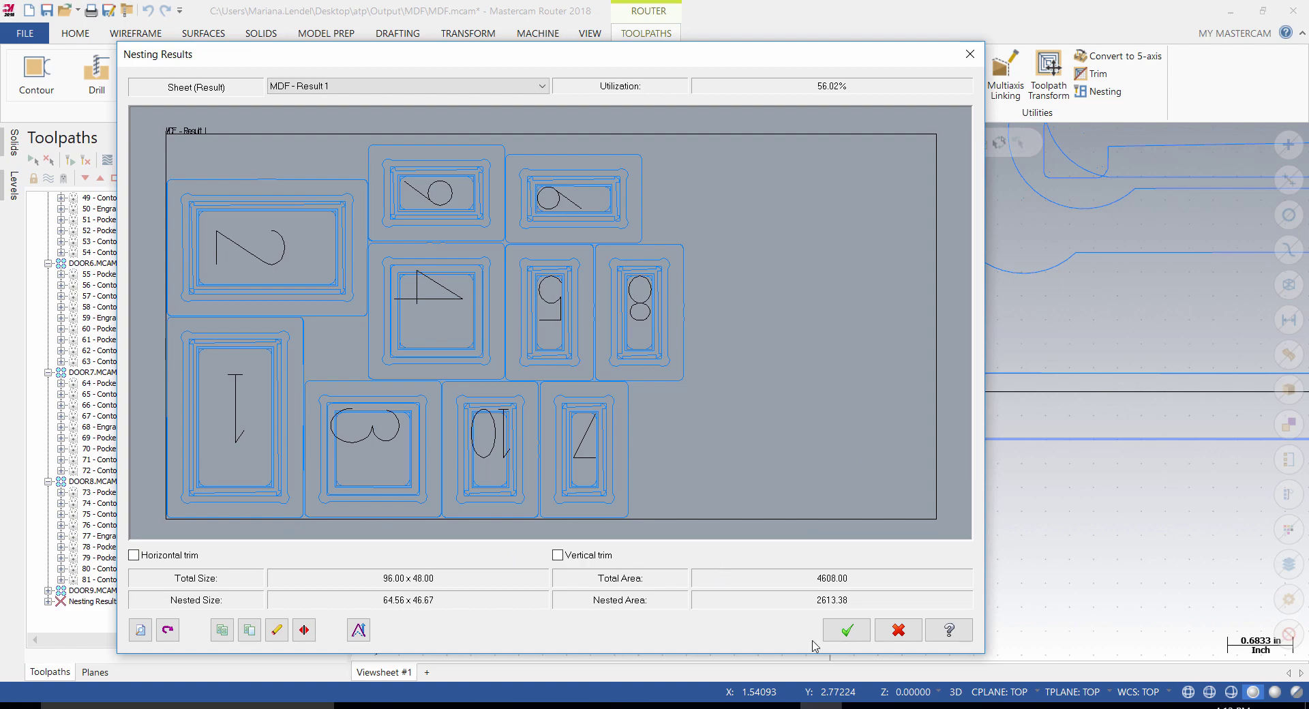
left_click(847, 631)
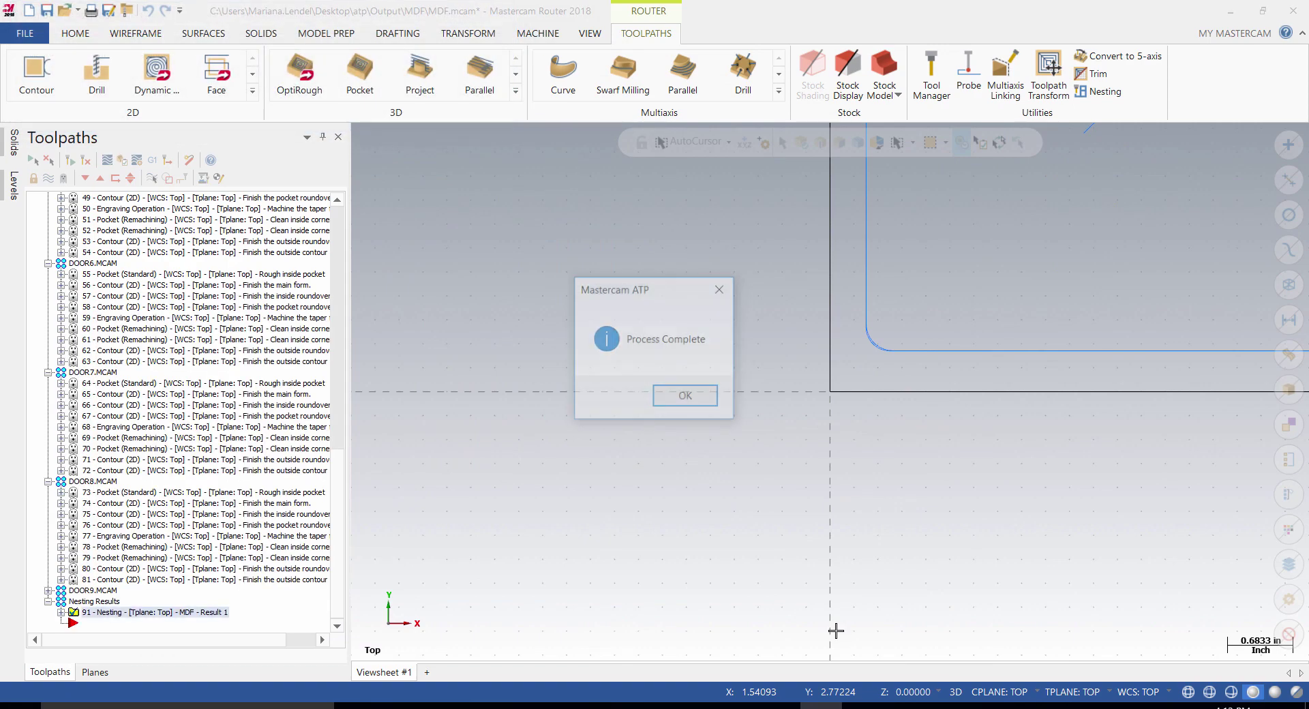
Change the stock setup Z thickness from 96.0 to .7 for the 96 x 48 sheet
left_click(686, 399)
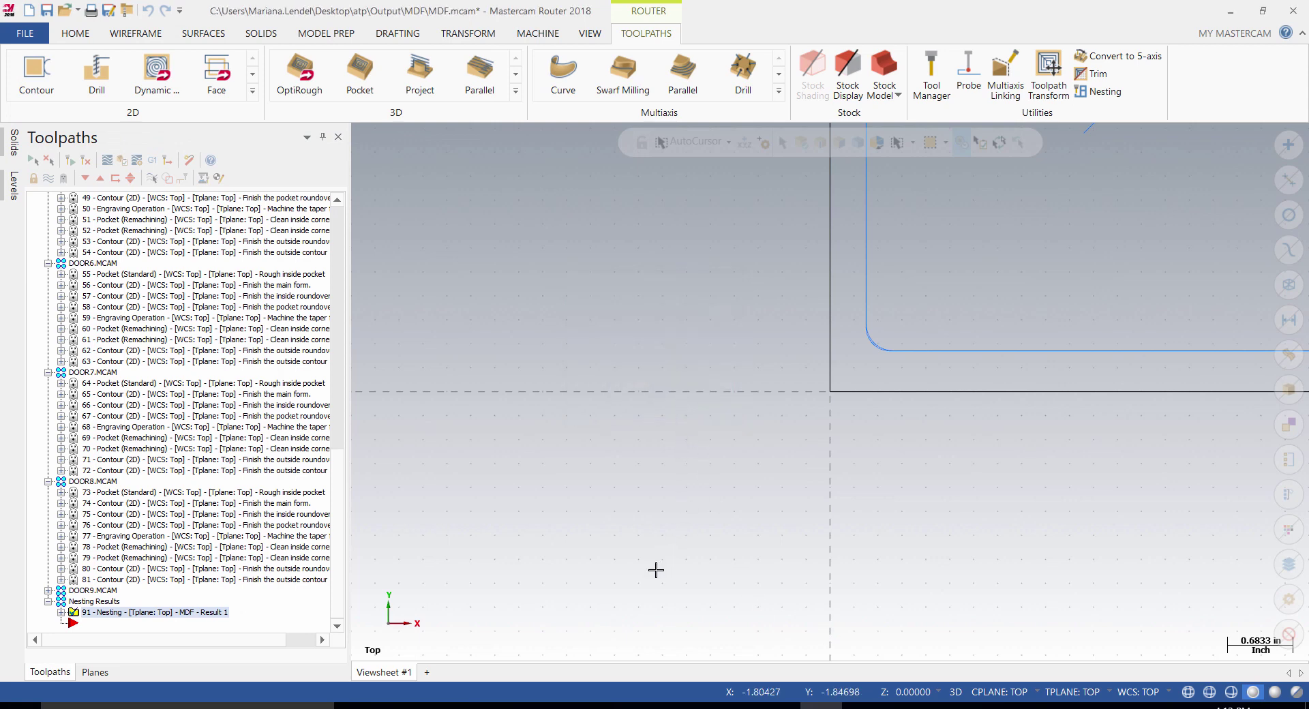
left_click(164, 612)
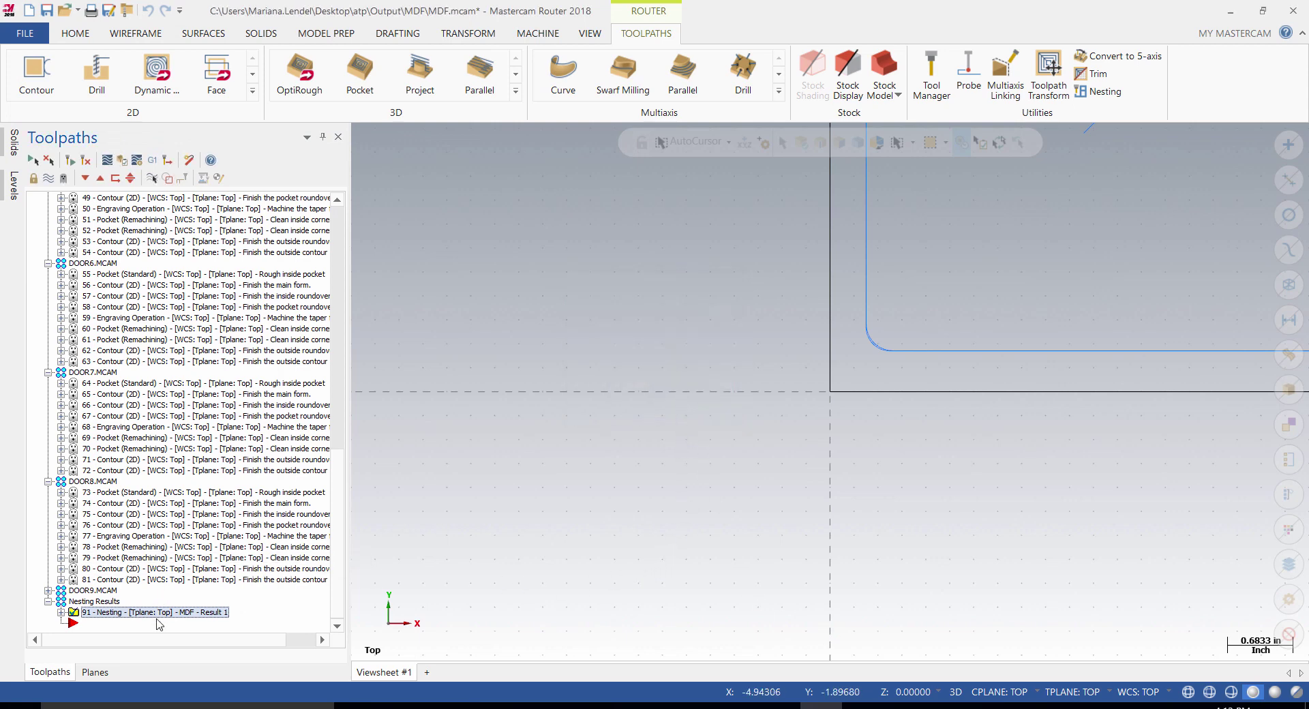
left_click_drag(338, 507, 337, 266)
left_click(48, 208)
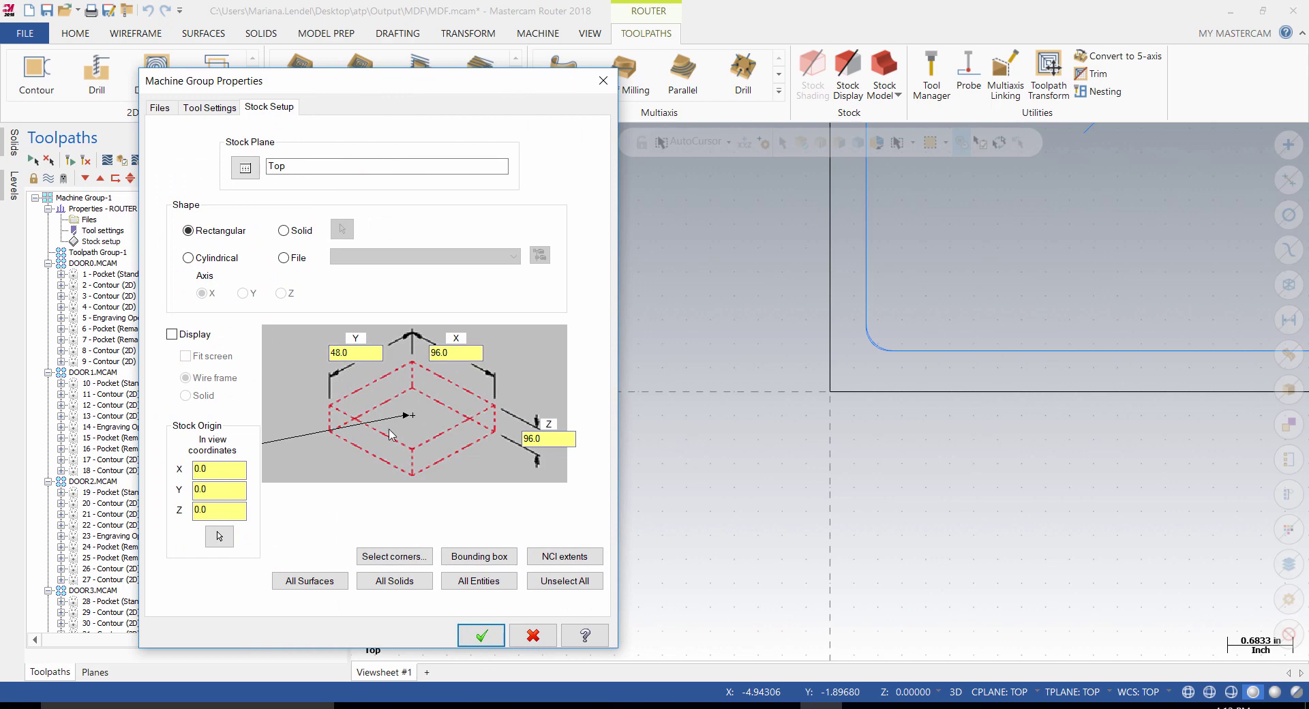
double_click(563, 439)
type(".7")
left_click(479, 635)
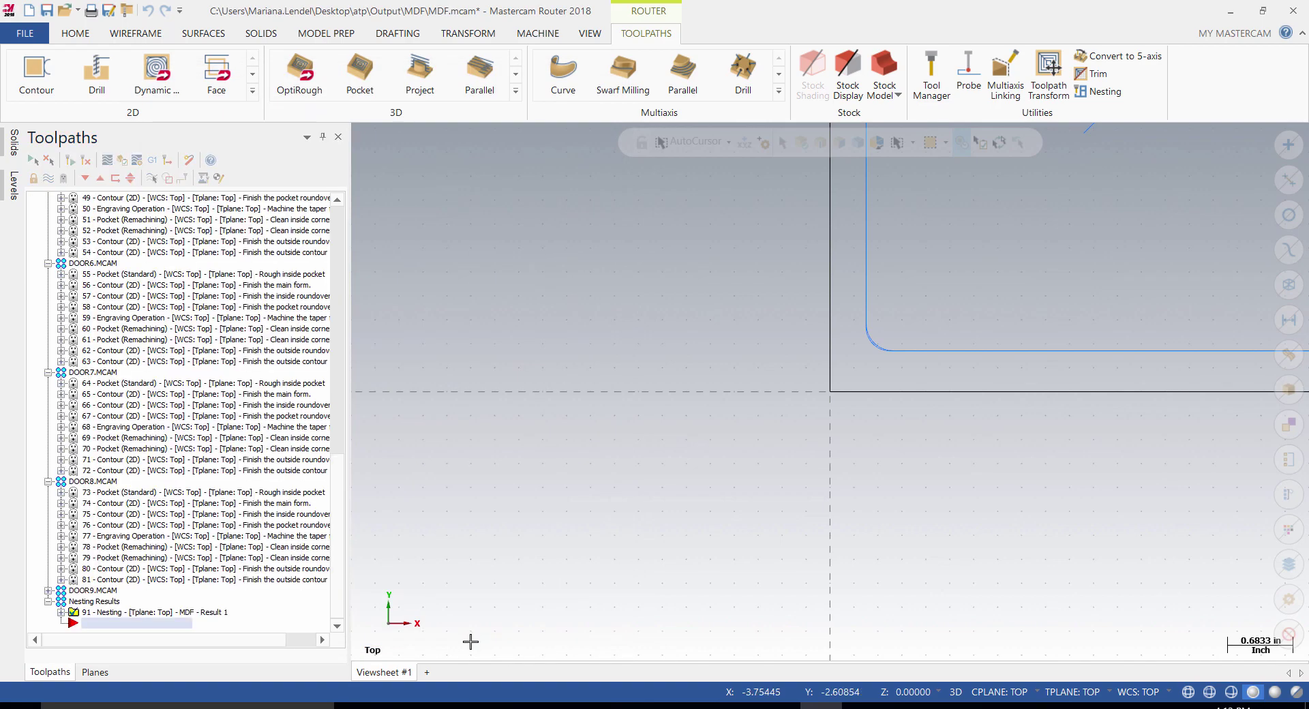
Load the operations into a maximized Simulator, isometric and fitted, with gnomon and axes hidden
left_click(125, 162)
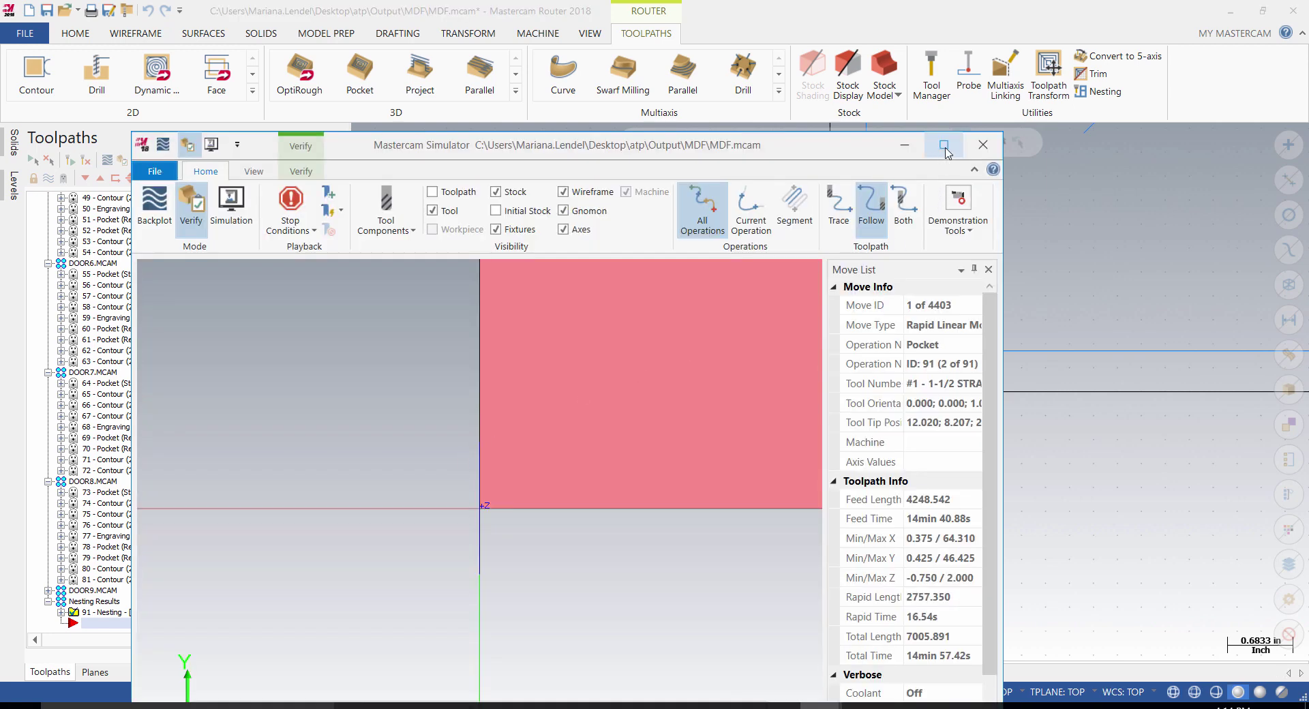
left_click(944, 146)
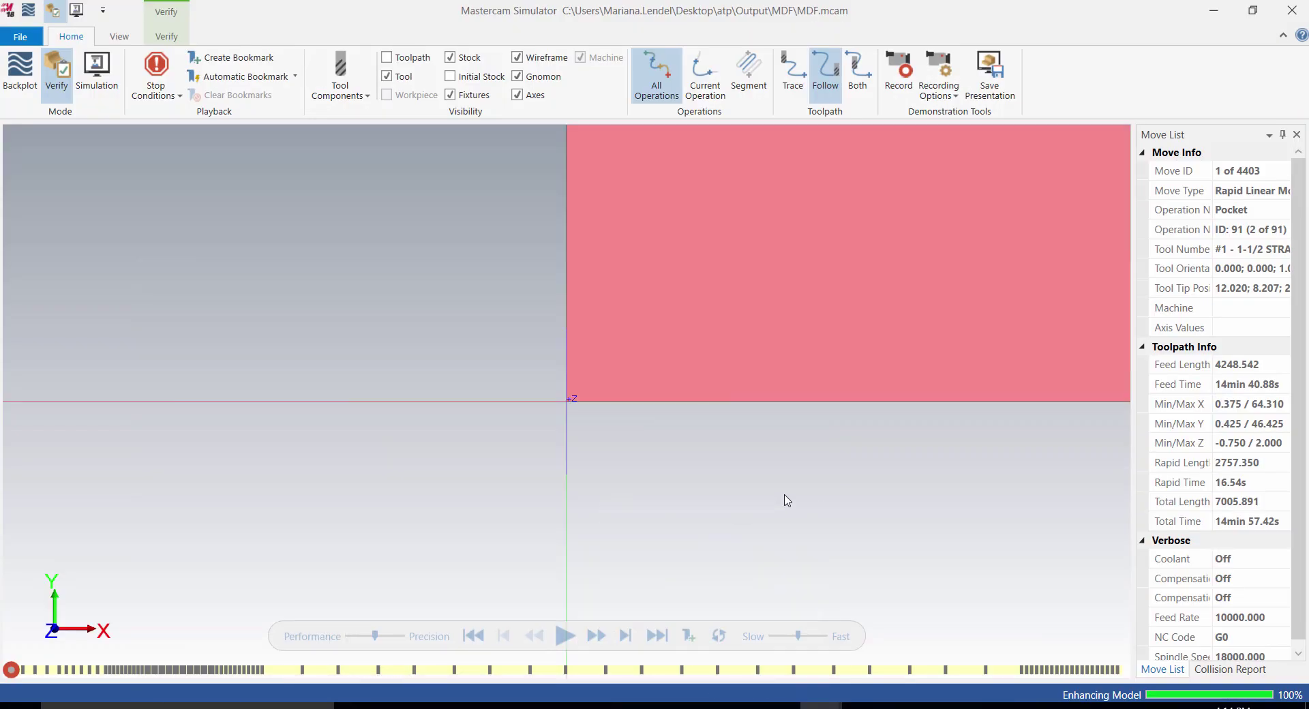
right_click(788, 501)
left_click(823, 597)
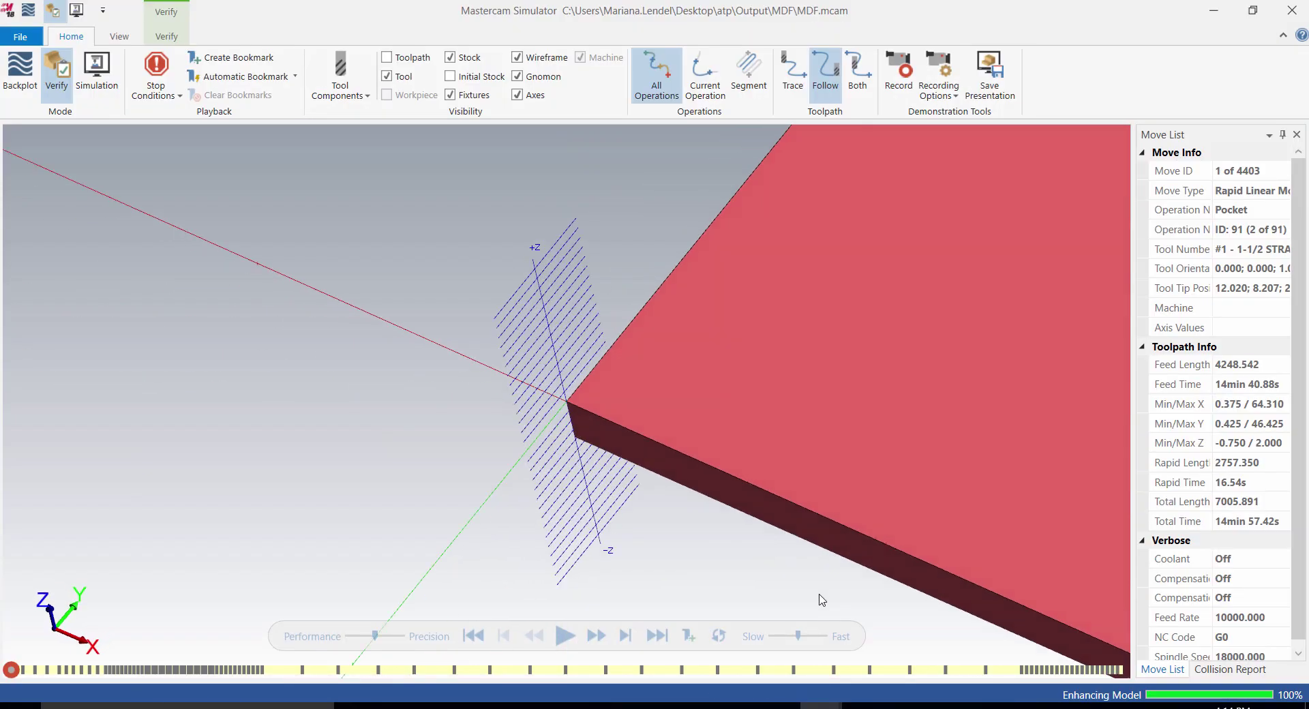
right_click(633, 304)
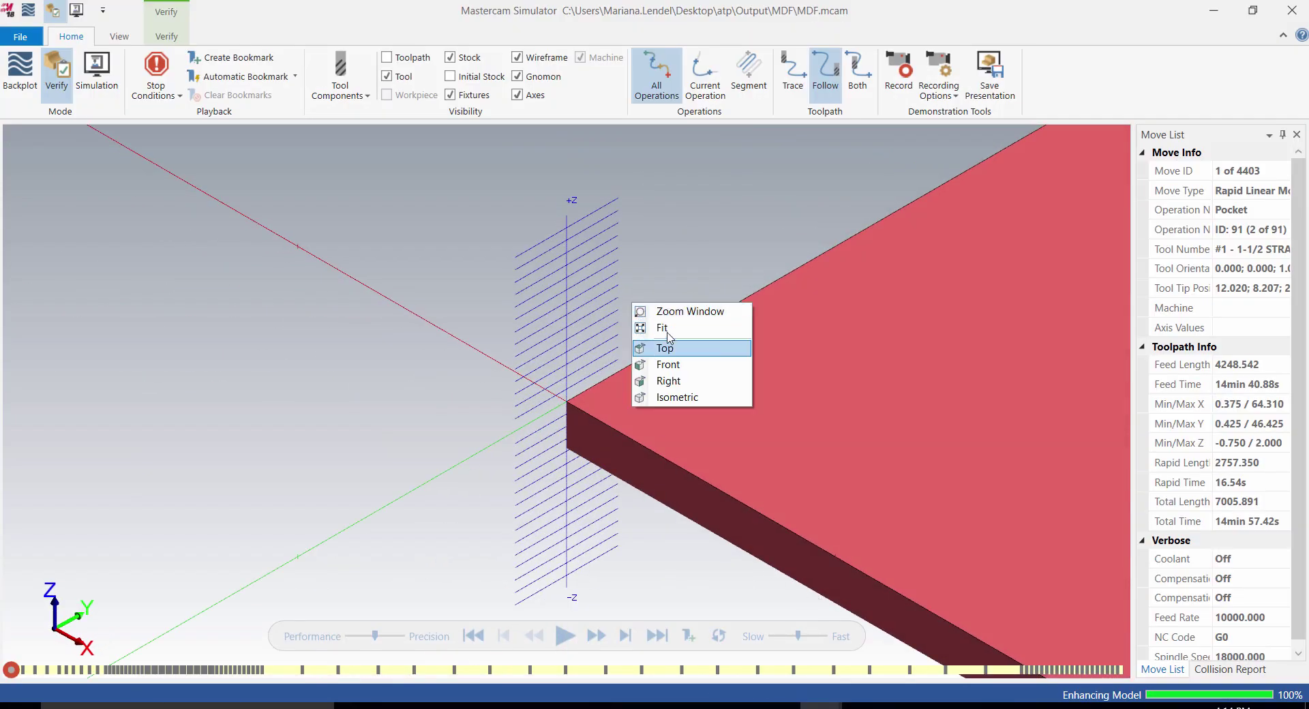
left_click(662, 328)
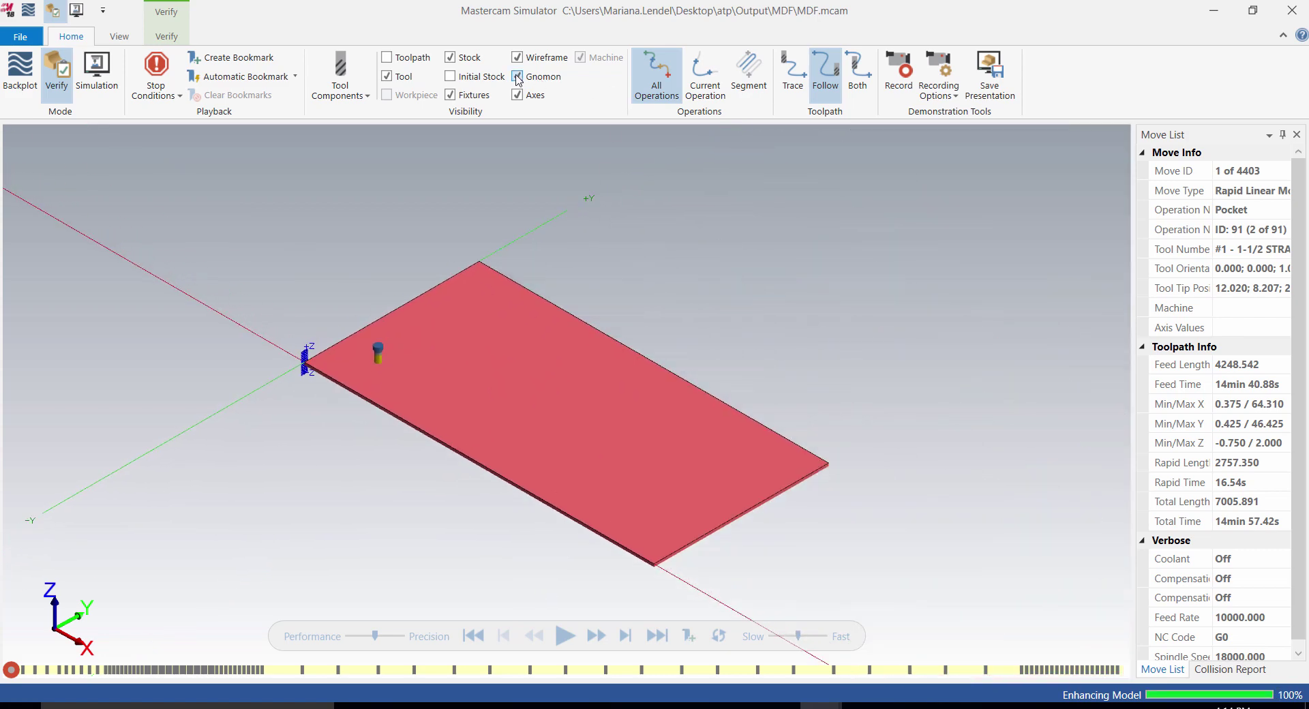
left_click(517, 77)
left_click(517, 94)
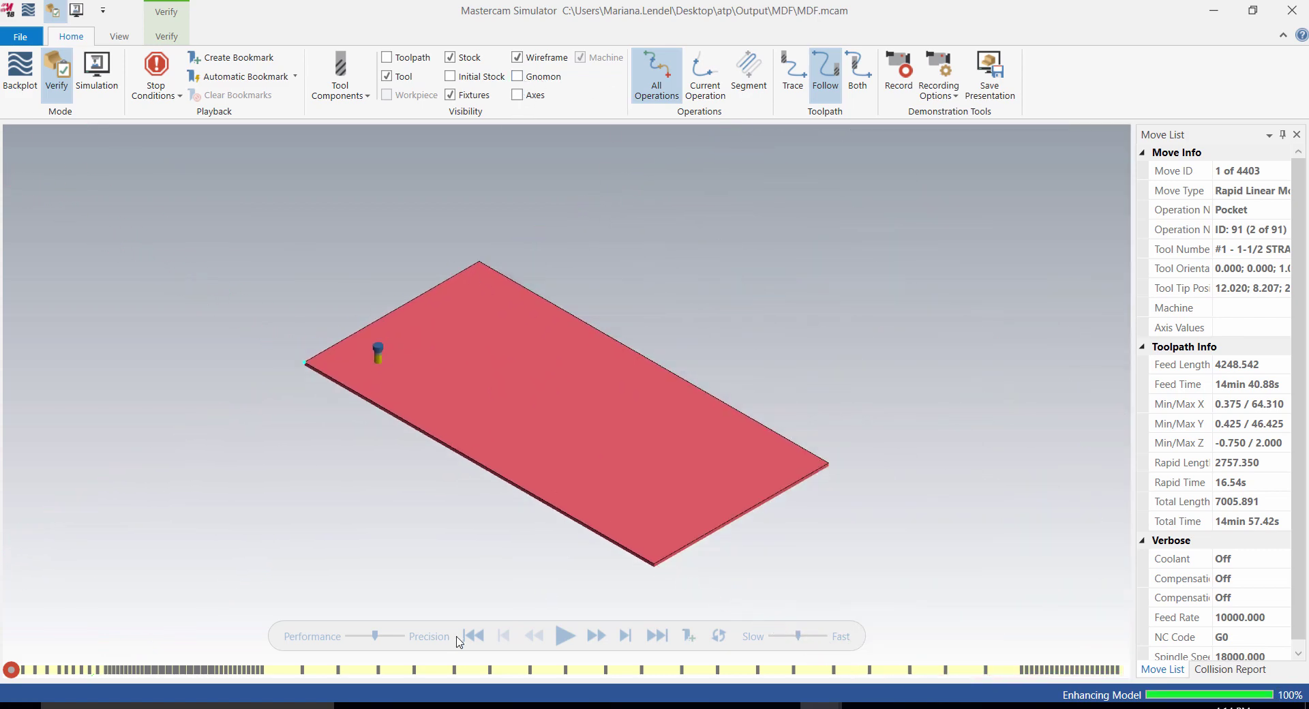
Play the verification through all 4403 moves, showing the ten machined doors
left_click(565, 635)
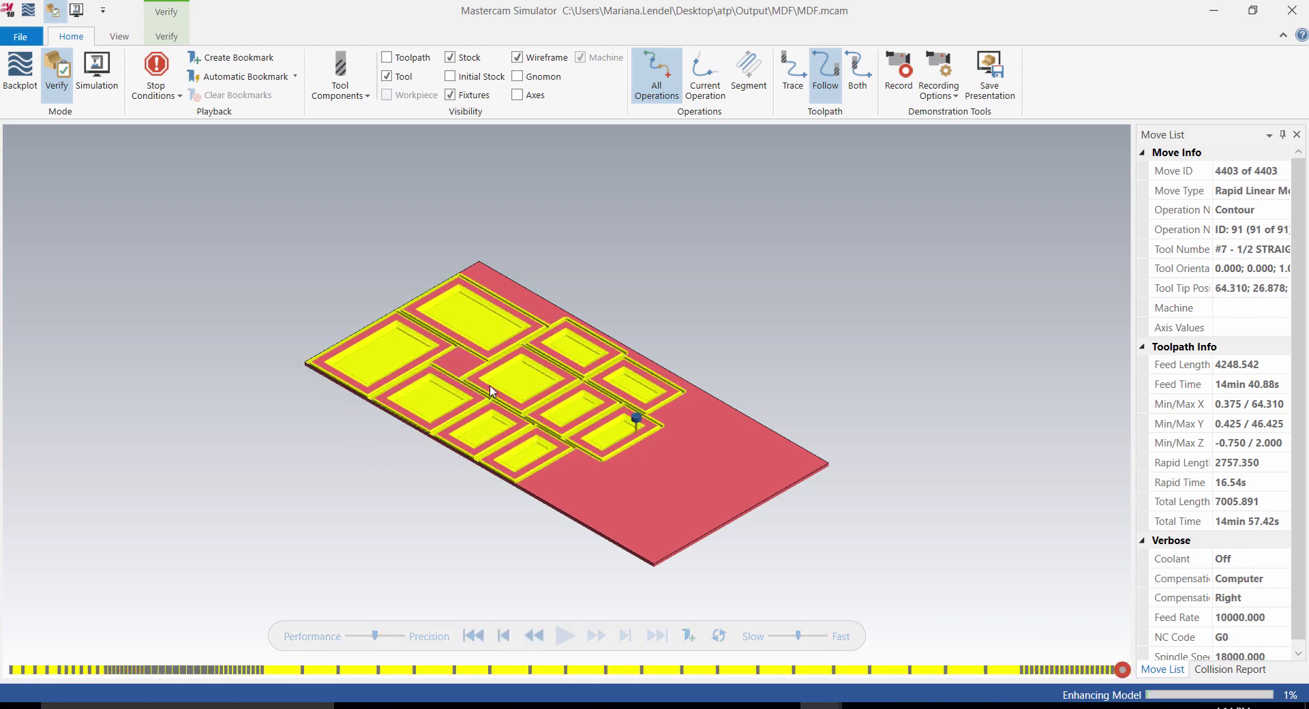
scroll(491, 391, "up", 5)
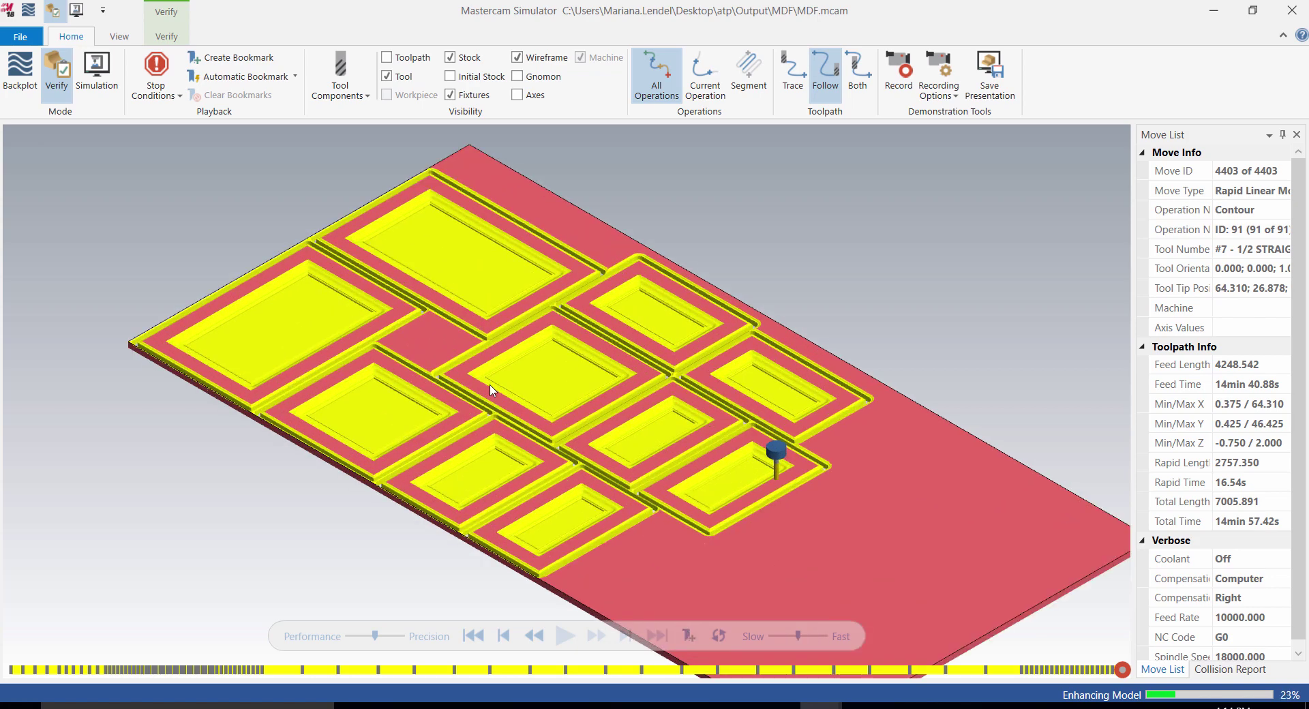
scroll(491, 391, "up", 1)
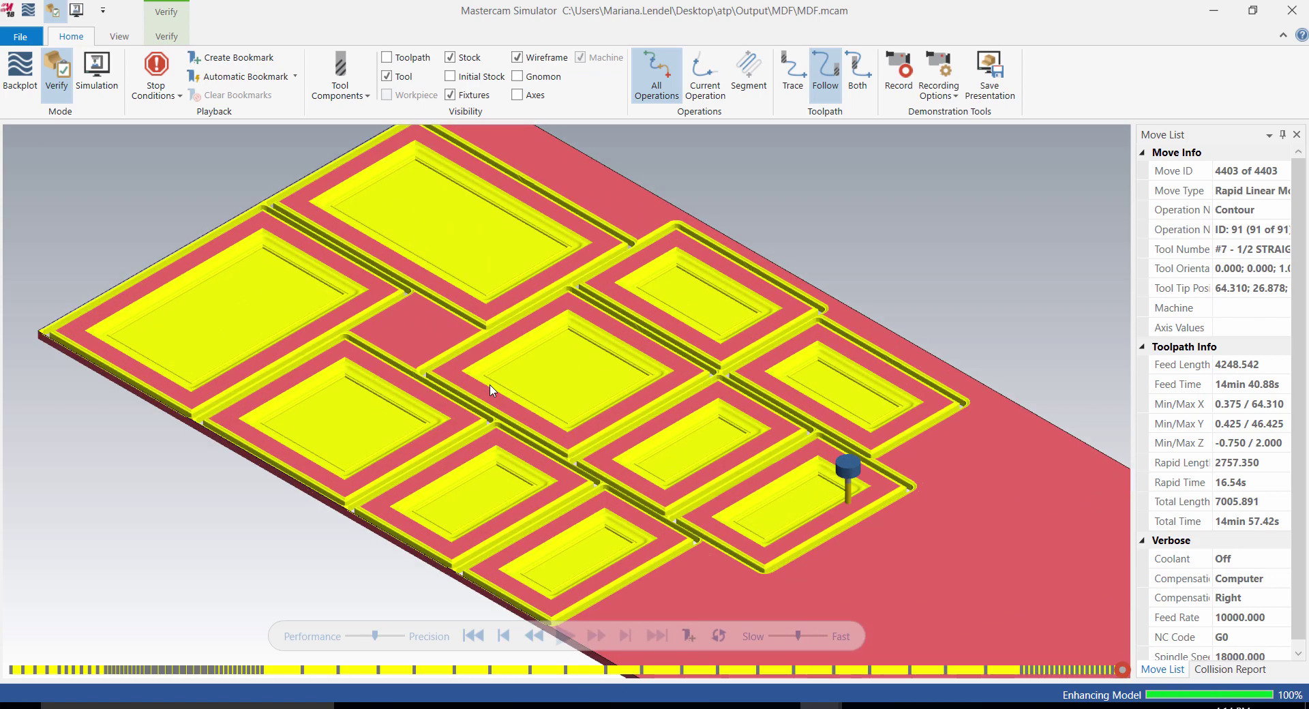
Post the nested operations through MPROUTER.pst and save the program as MDF.NC
left_click(1214, 9)
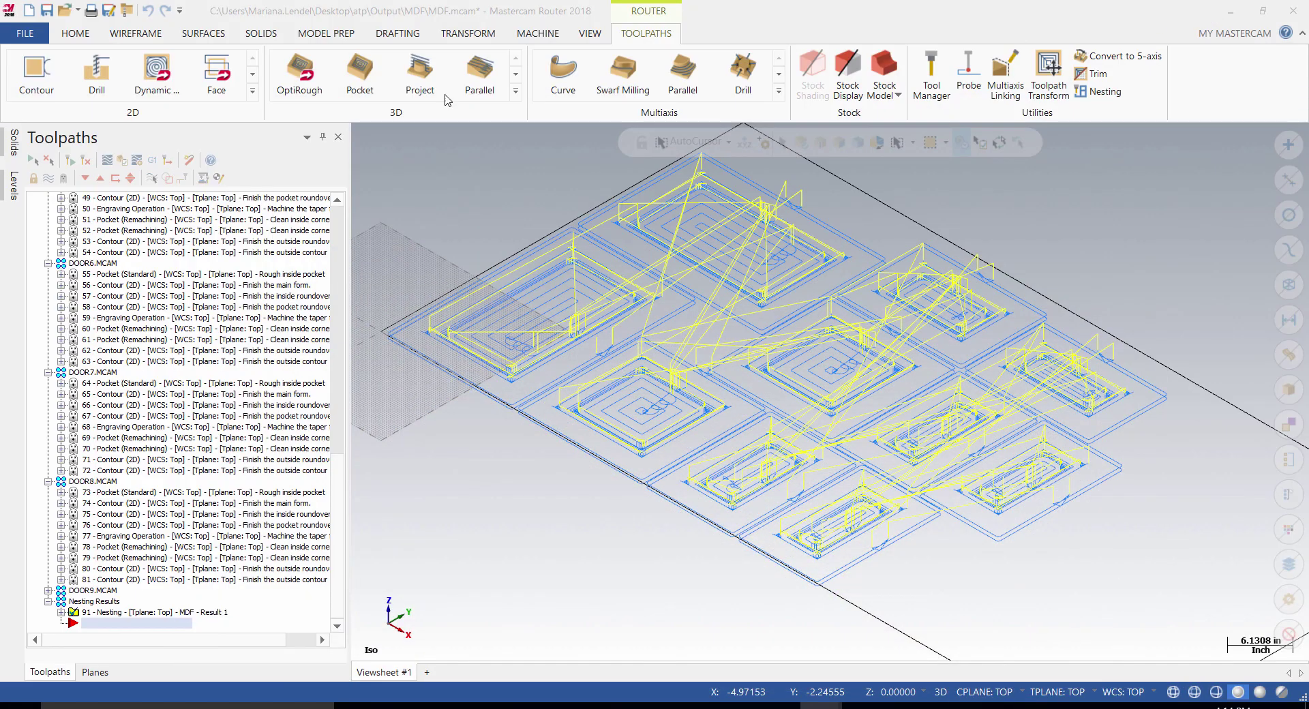
left_click(152, 162)
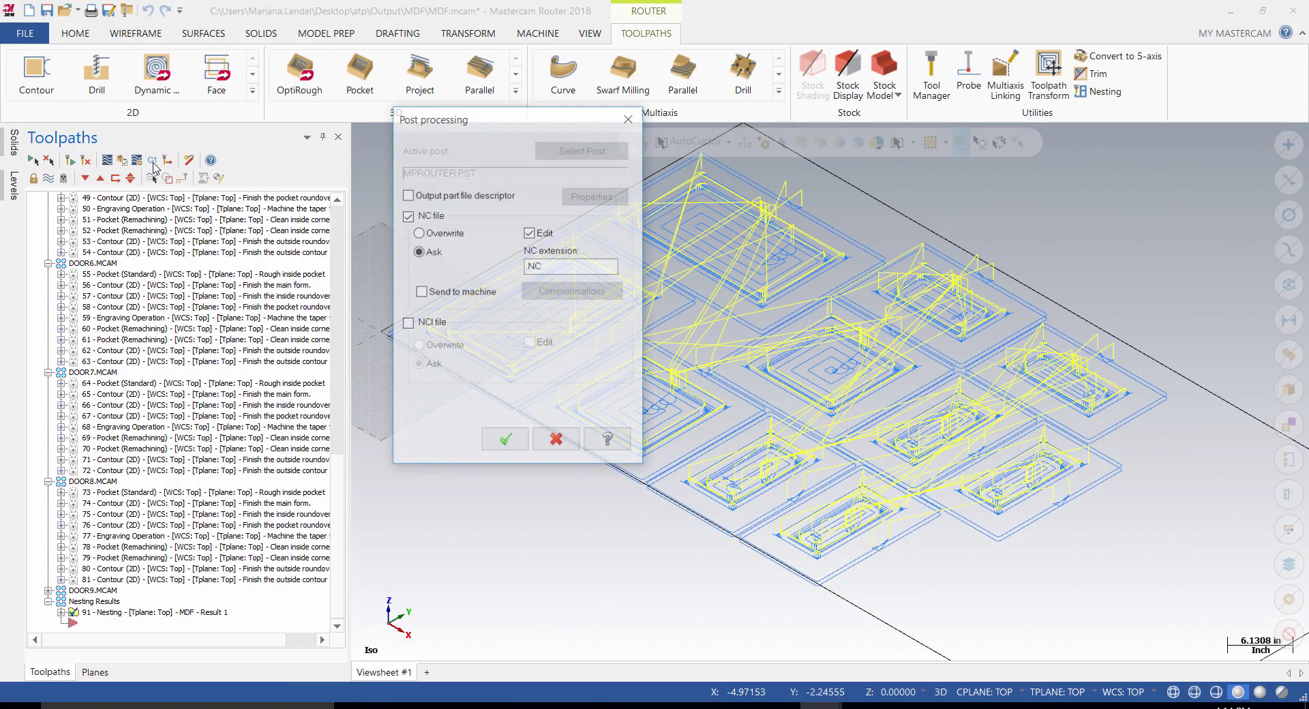
left_click(505, 439)
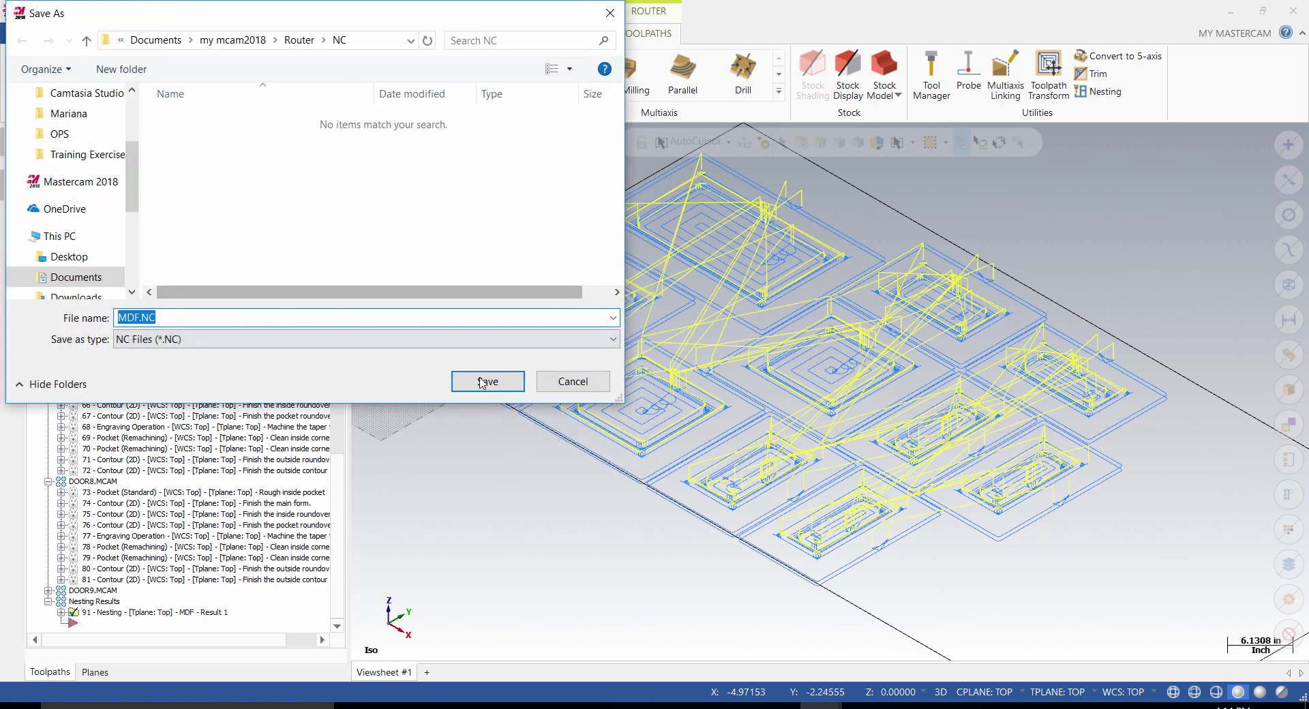
left_click(479, 381)
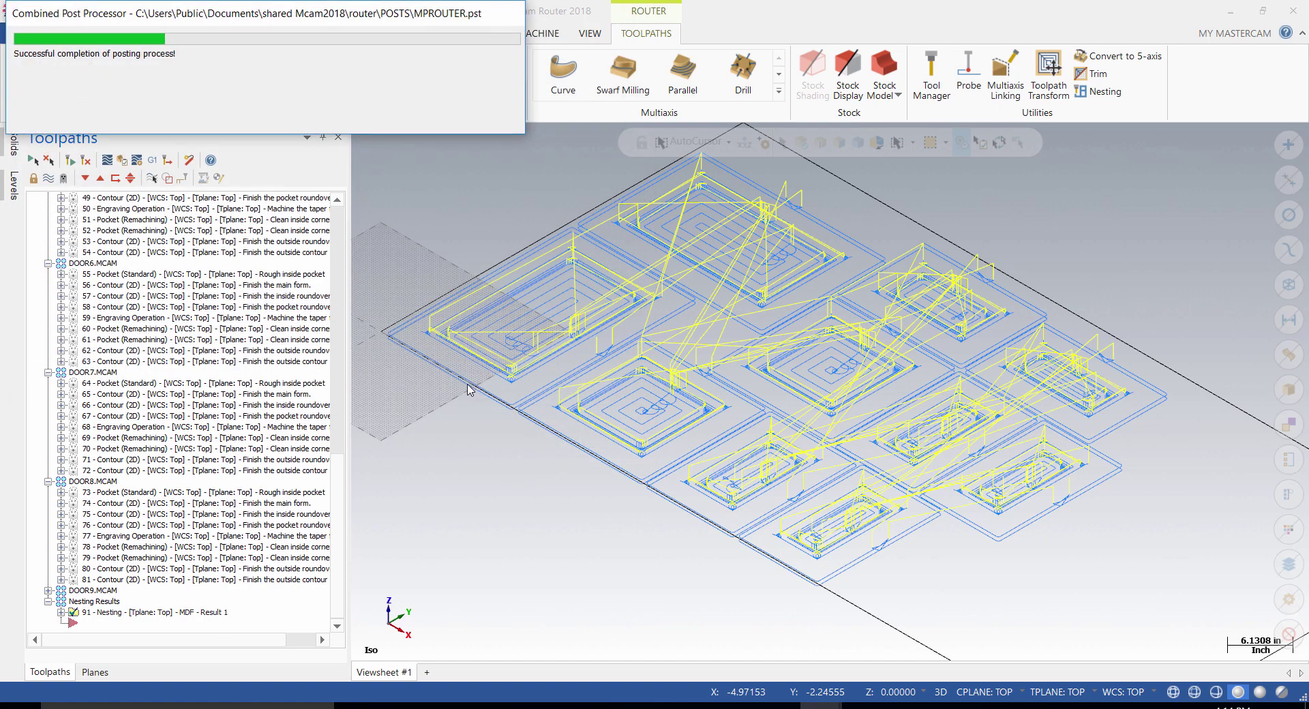